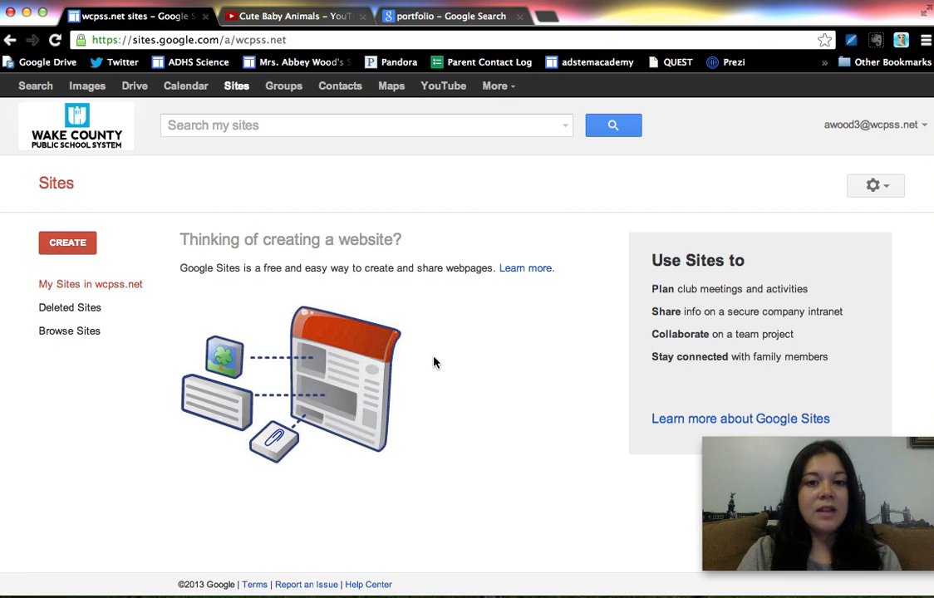
# Create a new site named efoliotest1 from the blank template
pyautogui.click(79, 239)
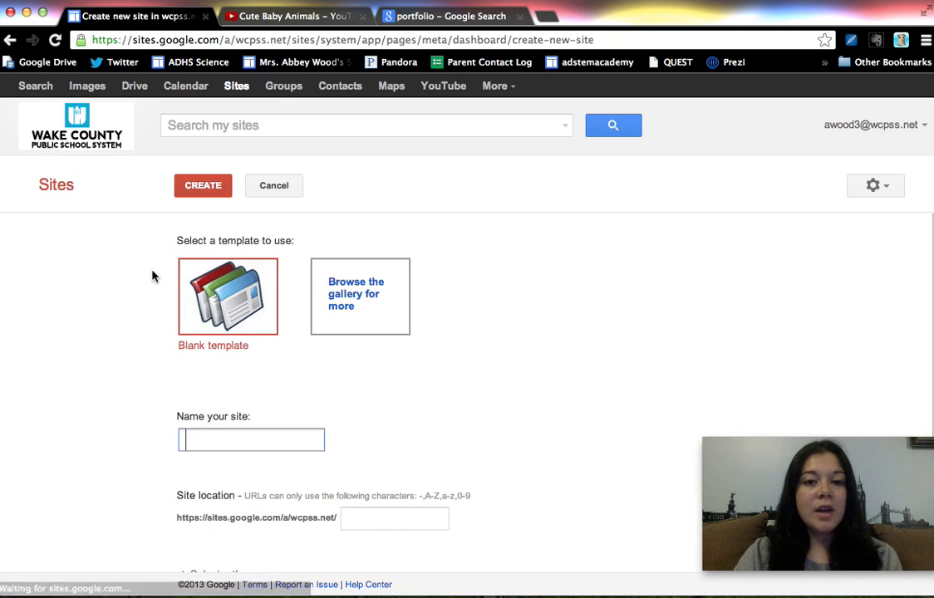
pyautogui.write('efolio')
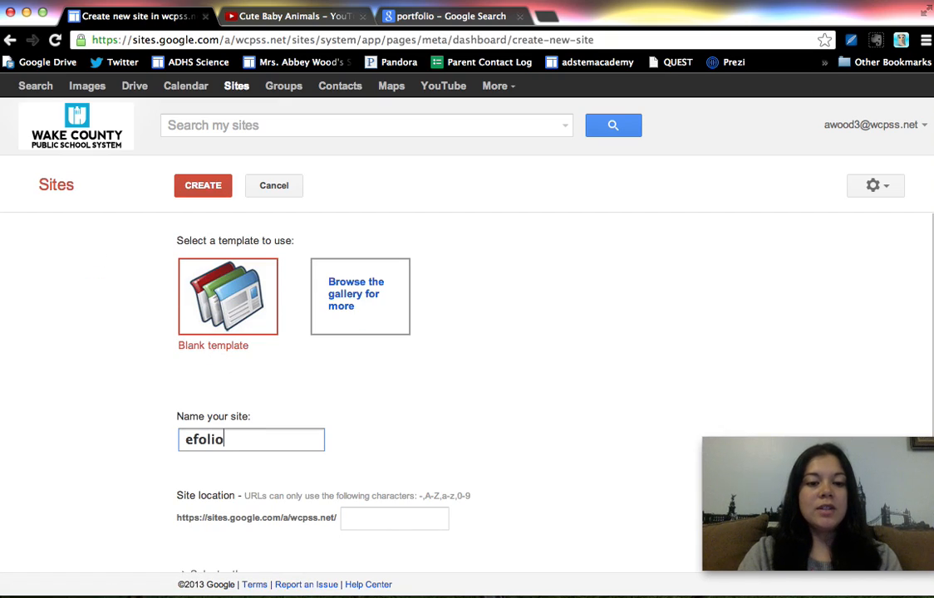
pyautogui.write('test1')
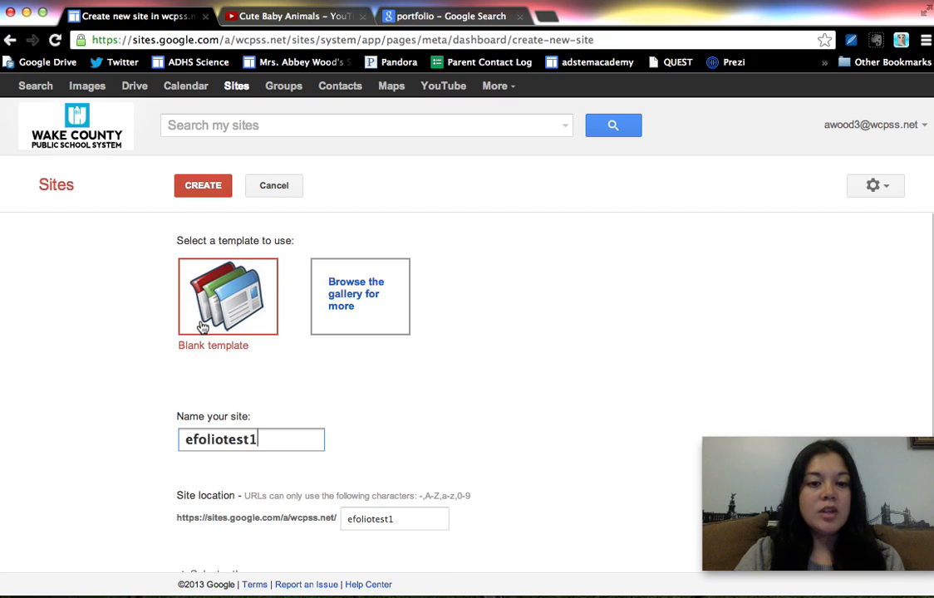
pyautogui.click(211, 190)
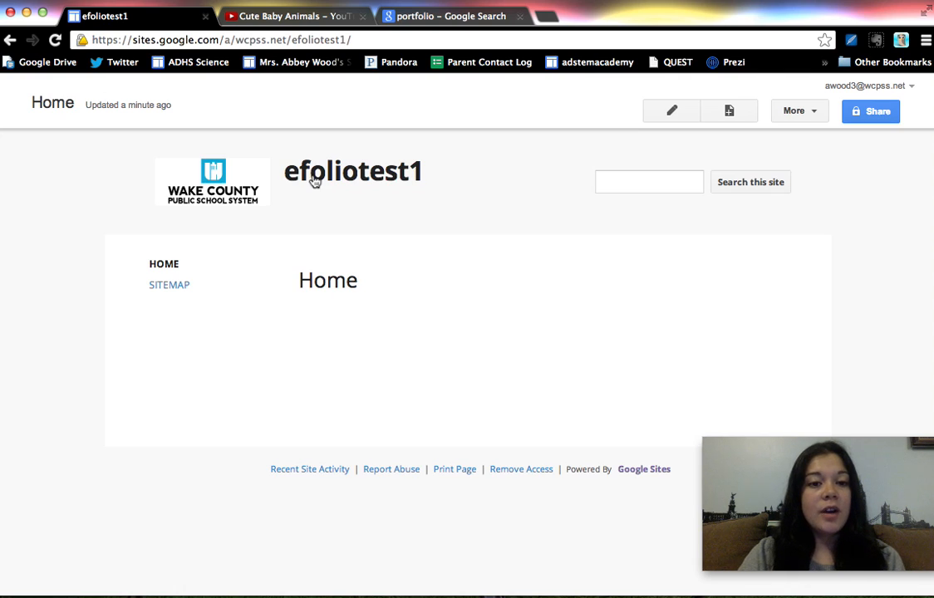
# Create a top-level web page named "Images and Video" in the site
pyautogui.click(729, 113)
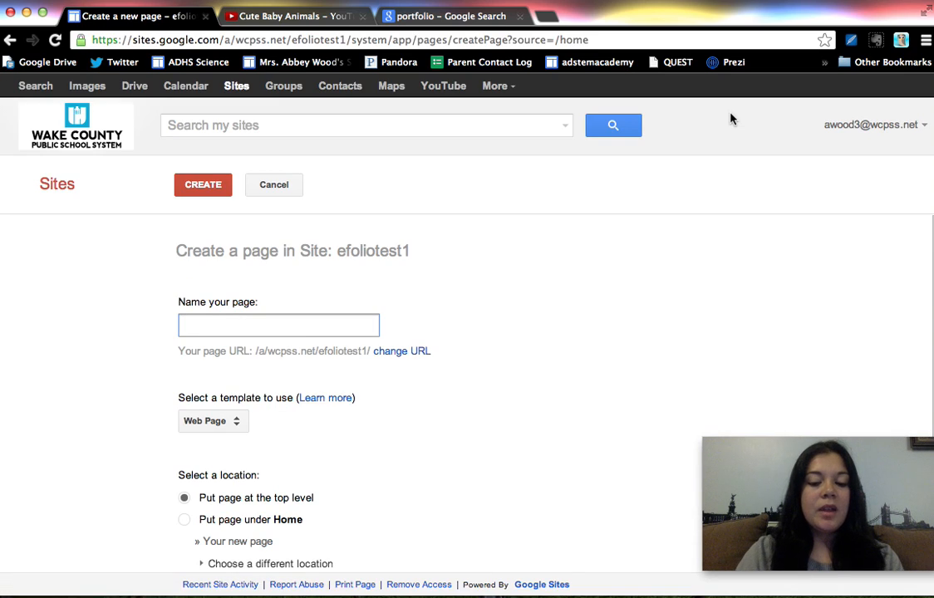
pyautogui.write('Images and V')
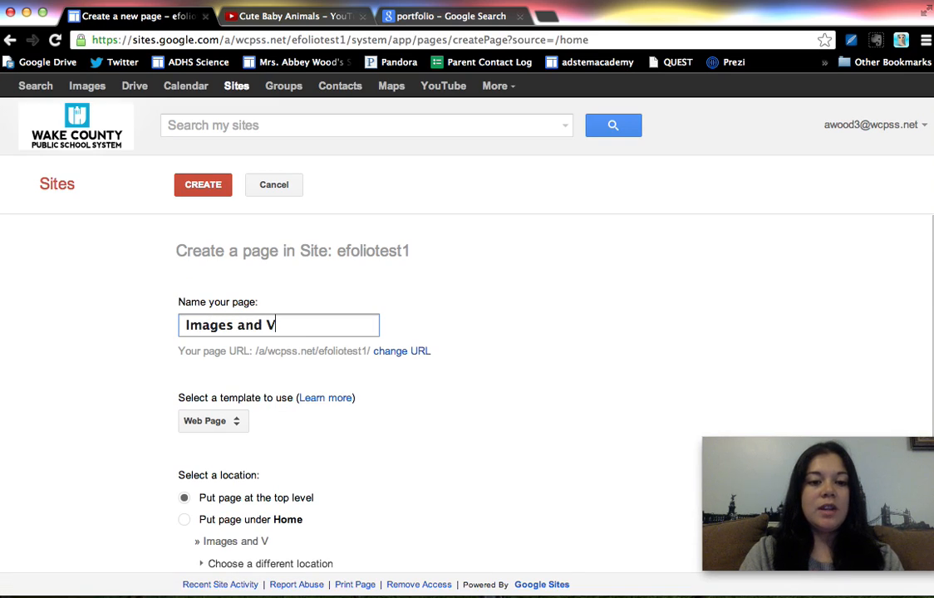
pyautogui.write('ideo')
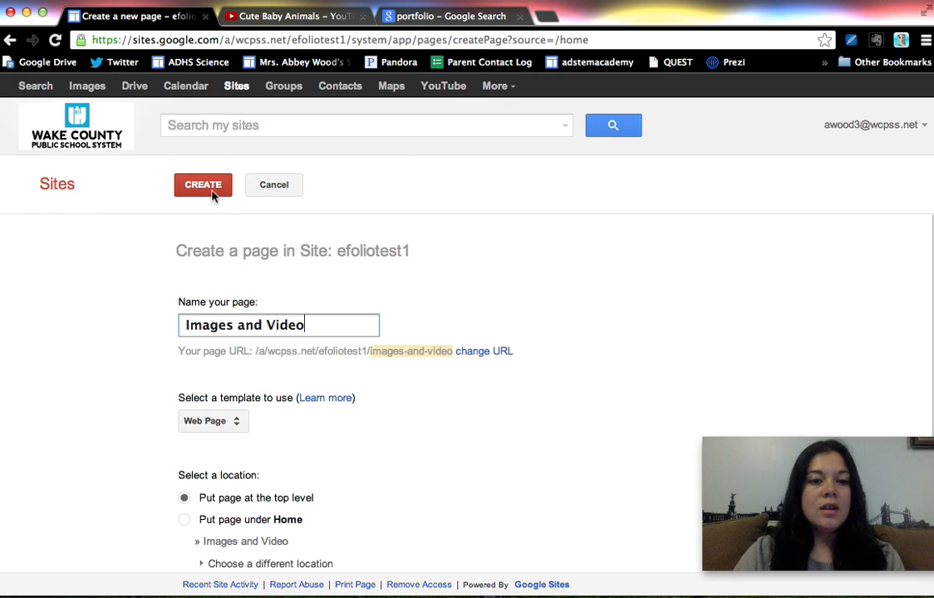
pyautogui.click(203, 191)
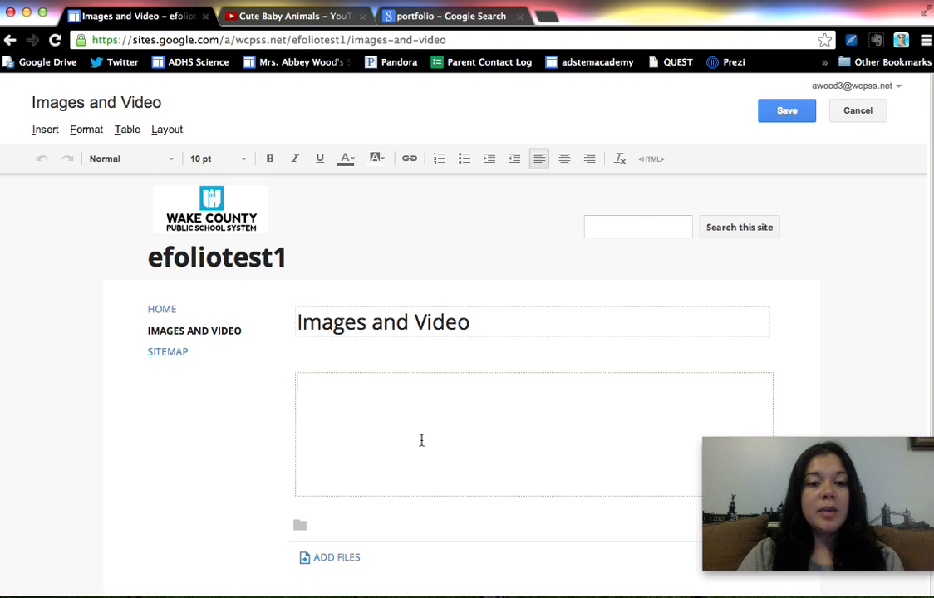
# Open the bookmarked Science Woodlands class website in a new tab and copy its address
pyautogui.click(546, 16)
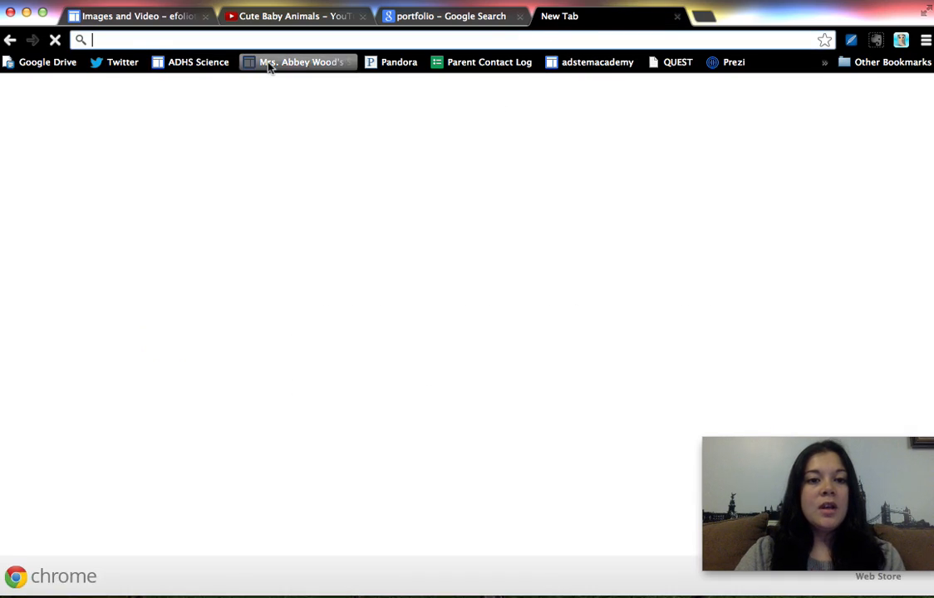
pyautogui.click(268, 65)
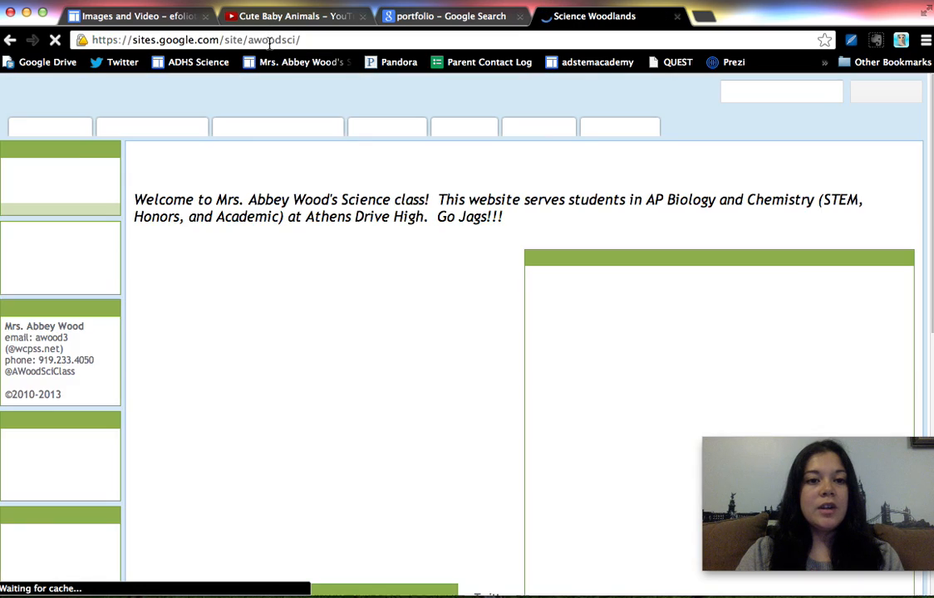
pyautogui.click(268, 43)
pyautogui.press('super+c')
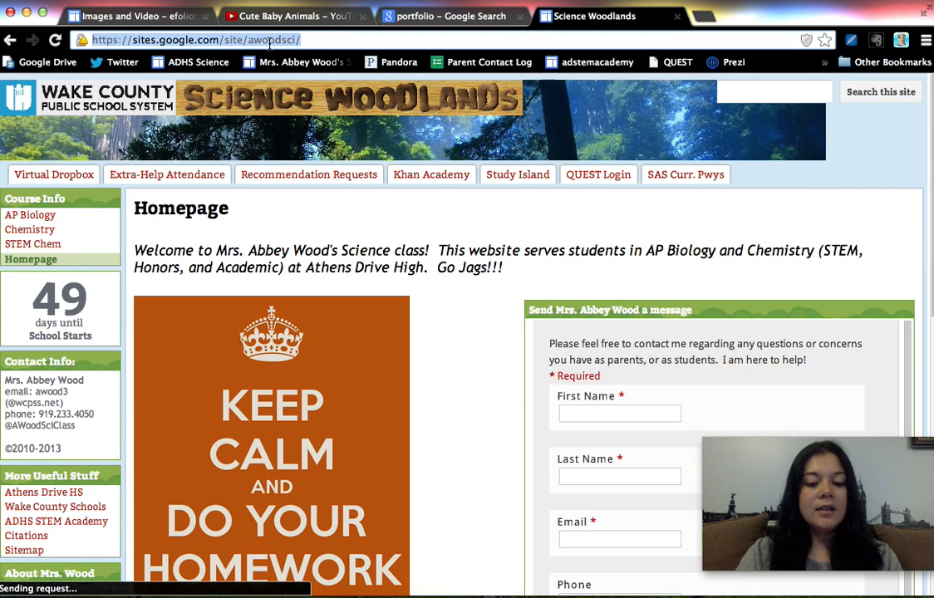
# Add the text "Science Woodlands" to the body of the Images and Video page and link it to the copied web address
pyautogui.click(147, 16)
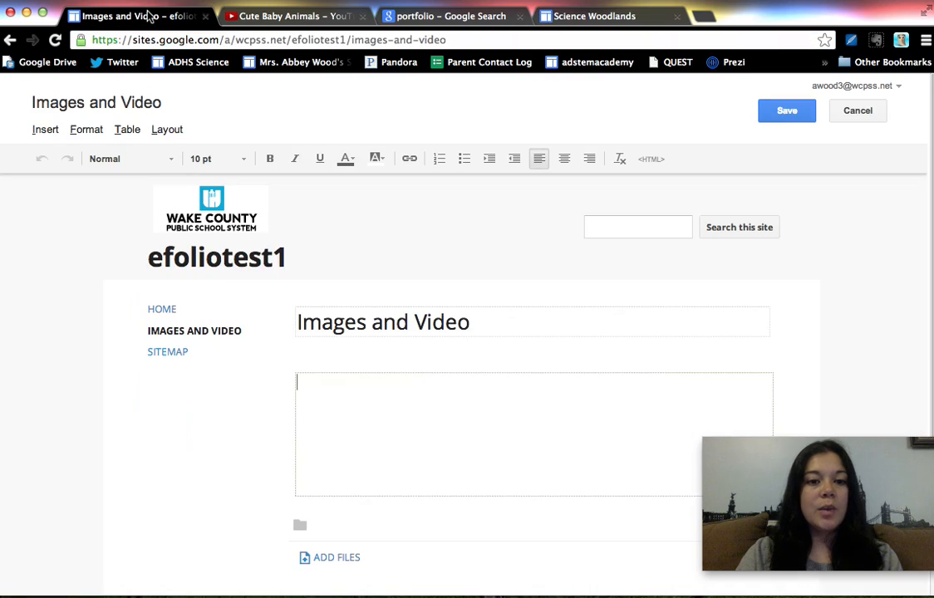
pyautogui.write('Scien')
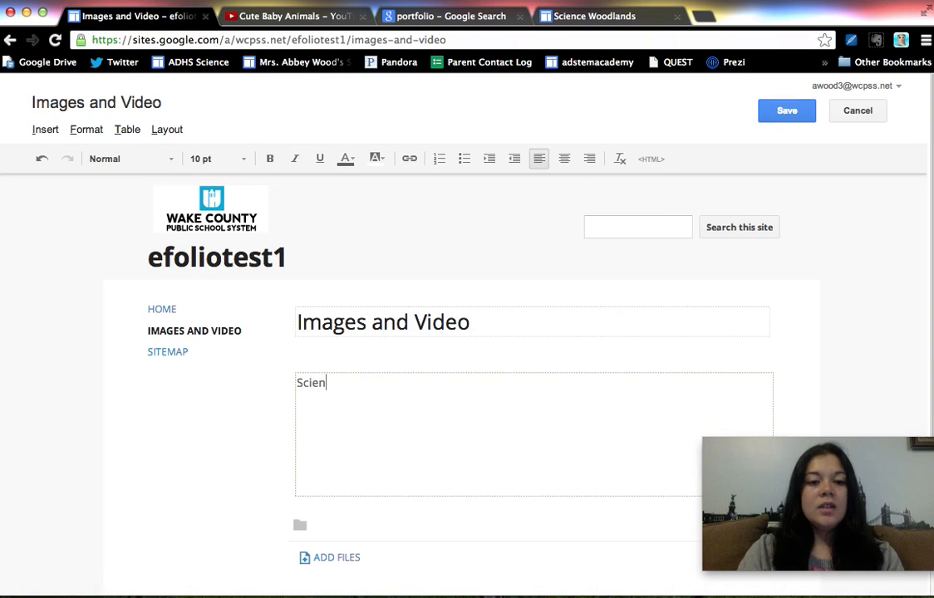
pyautogui.write('ce Woodlands')
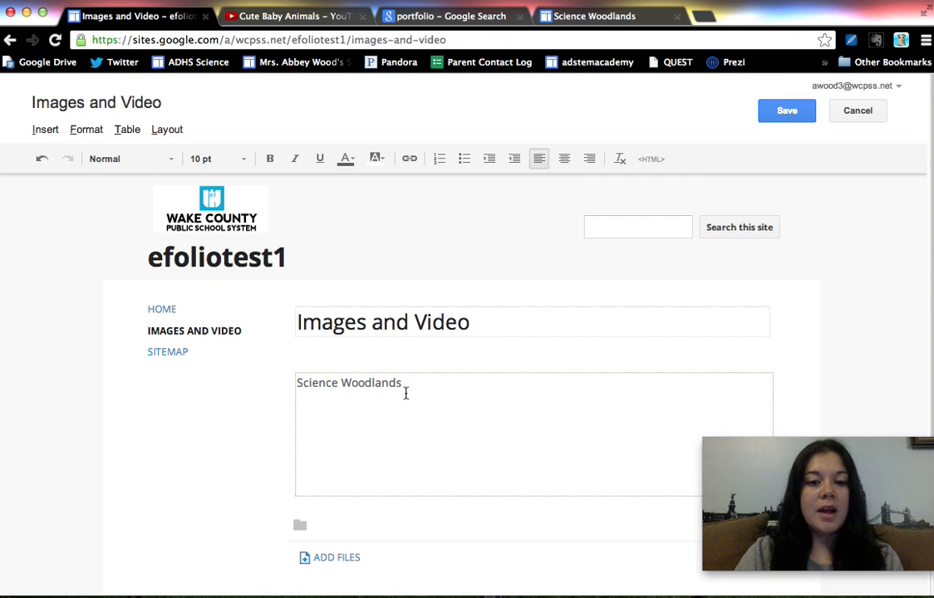
pyautogui.moveTo(406, 387); pyautogui.dragTo(254, 385)
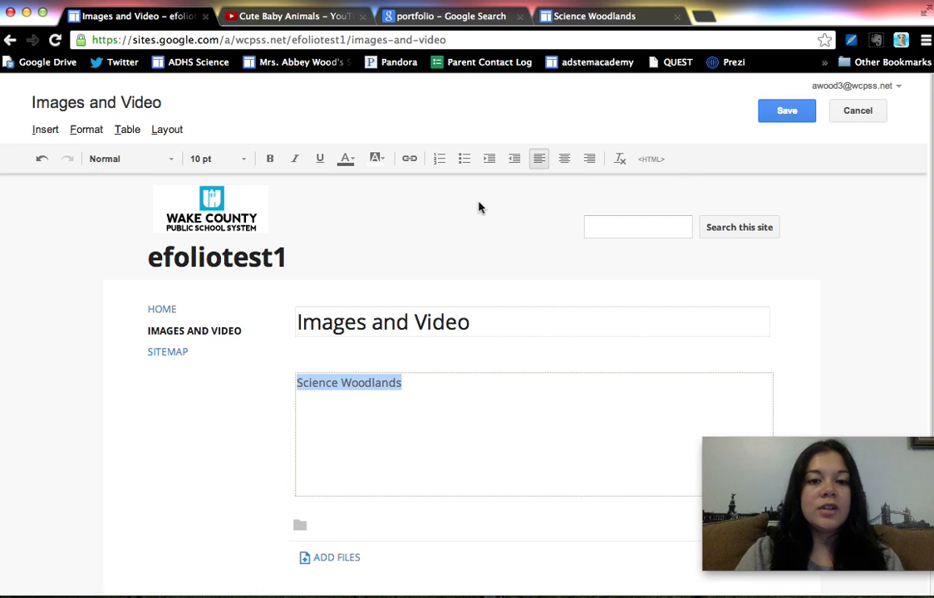
pyautogui.click(410, 161)
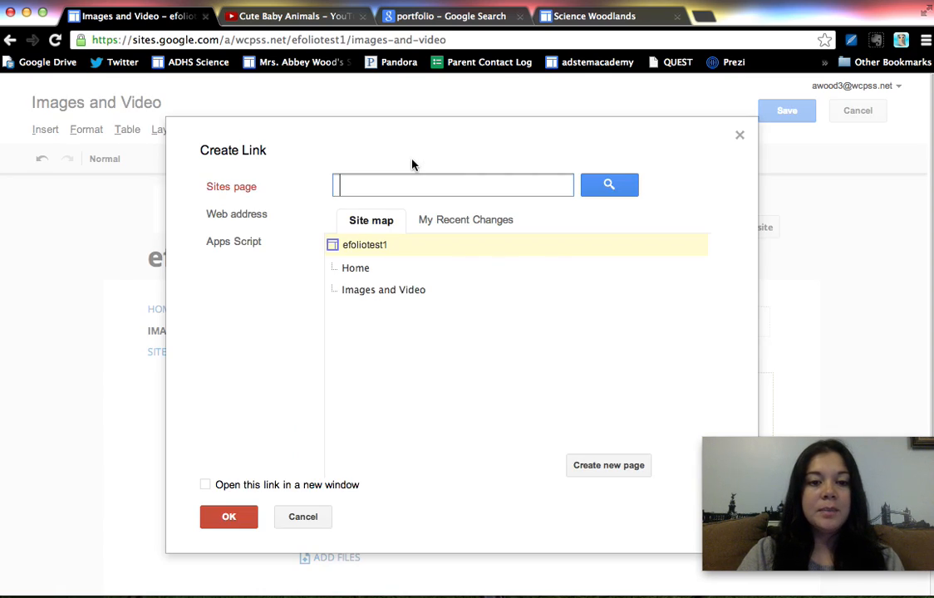
pyautogui.click(239, 222)
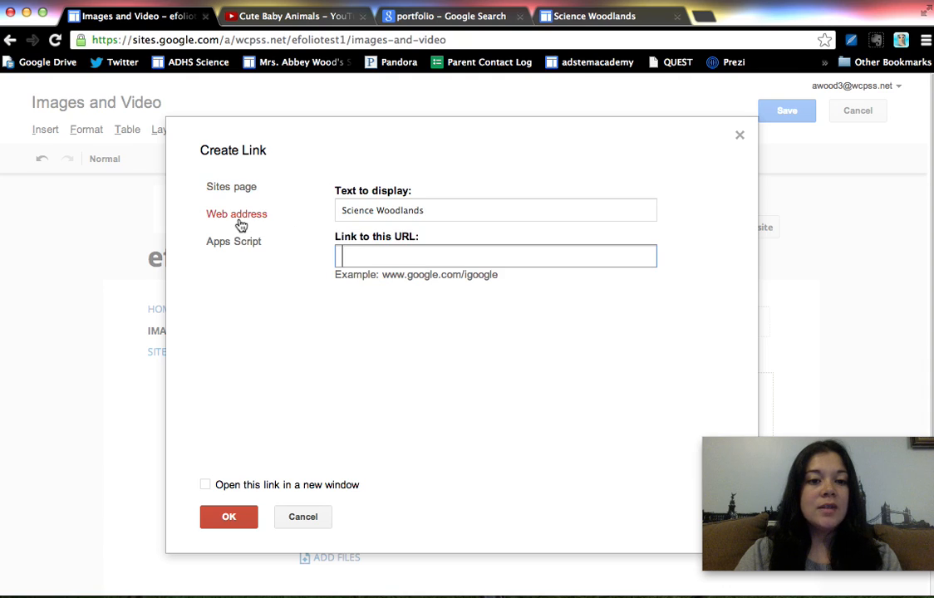
pyautogui.press('super+v')
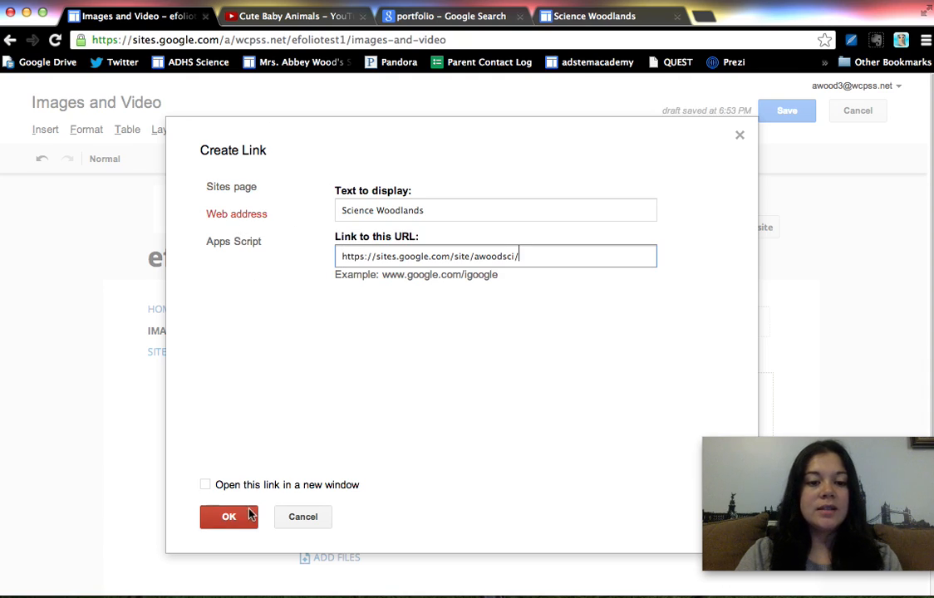
pyautogui.click(239, 517)
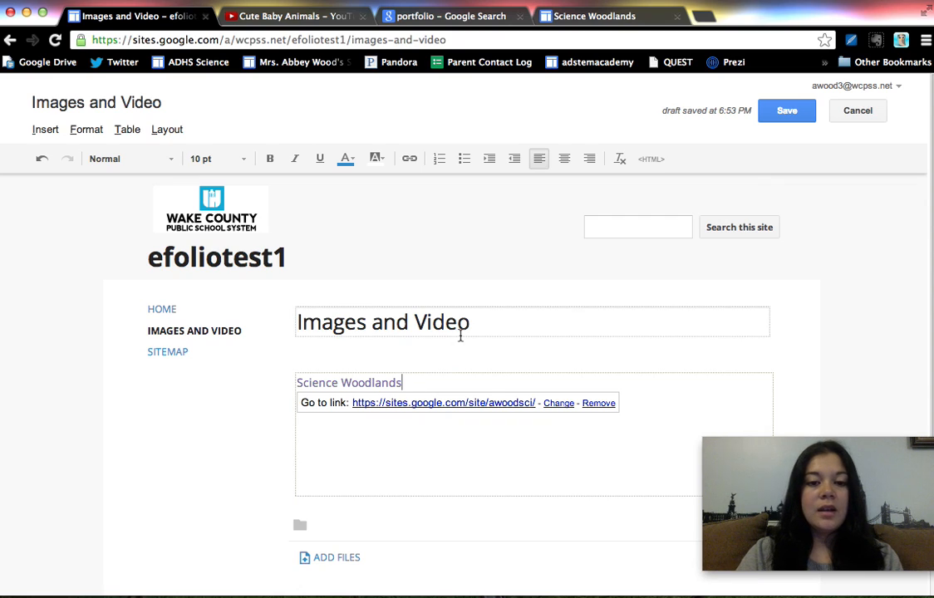
# Add two line breaks below the Science Woodlands link and copy the image URL of the spiral notebook picture from the portfolio search results
pyautogui.press('Return')
pyautogui.press('Return')
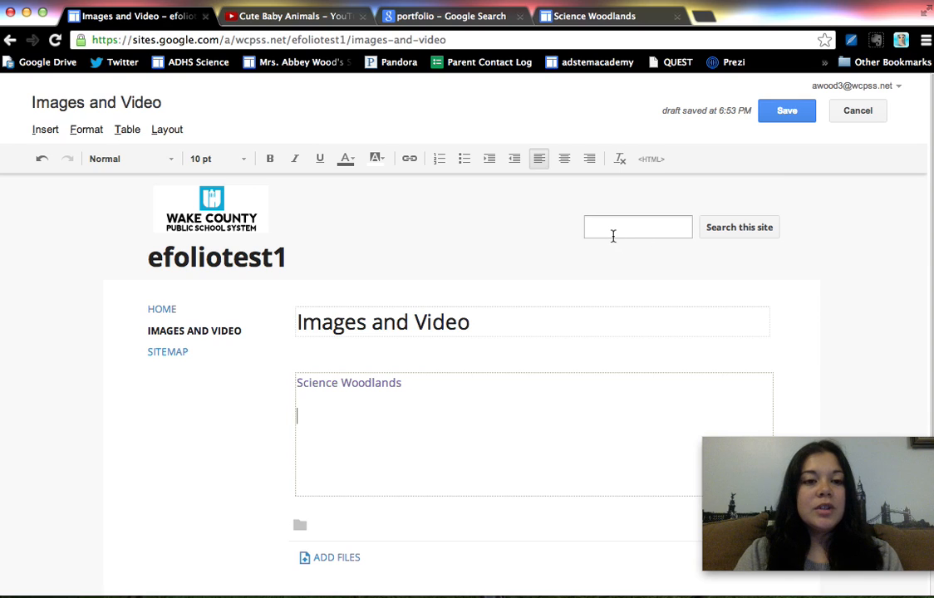
pyautogui.click(453, 19)
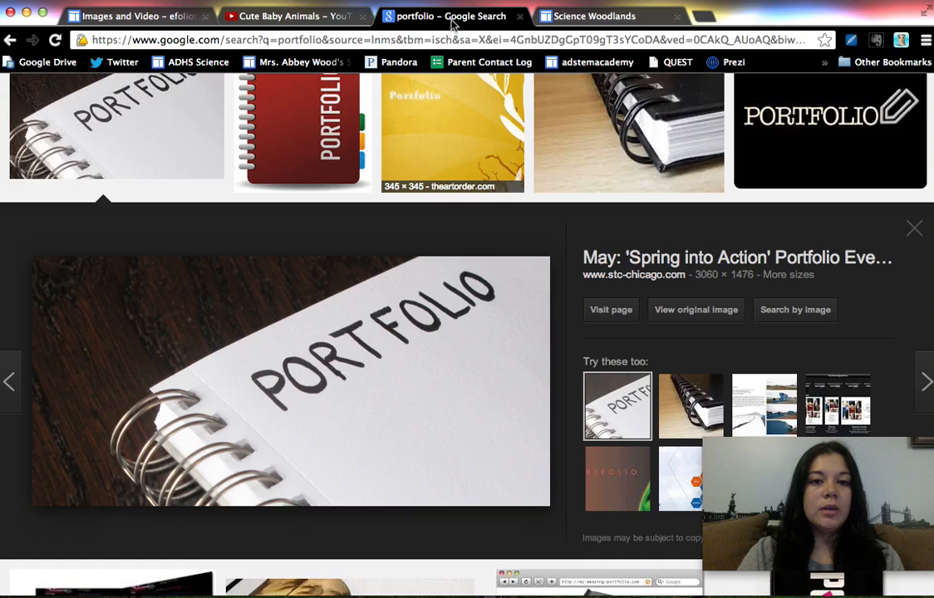
pyautogui.rightClick(349, 335)
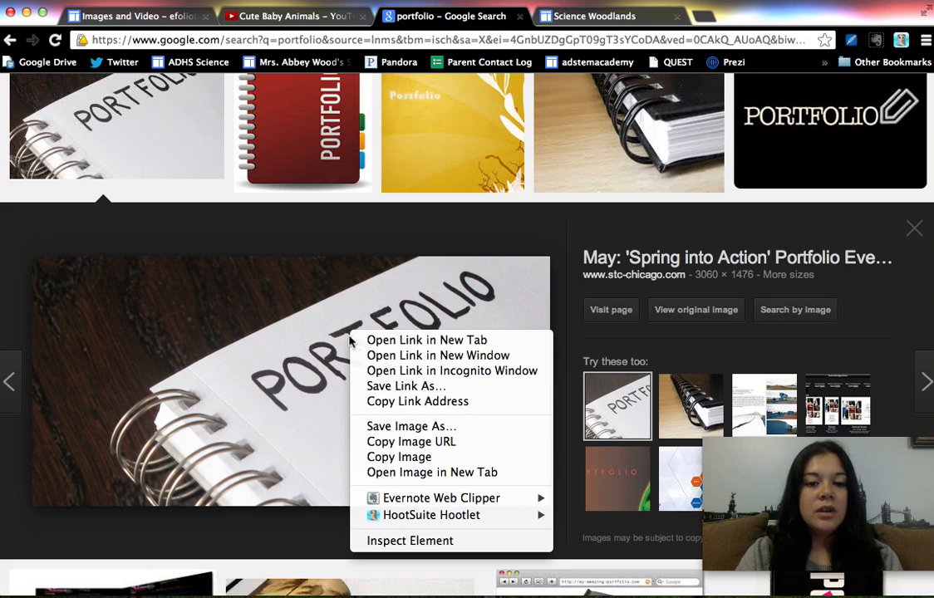
pyautogui.click(453, 447)
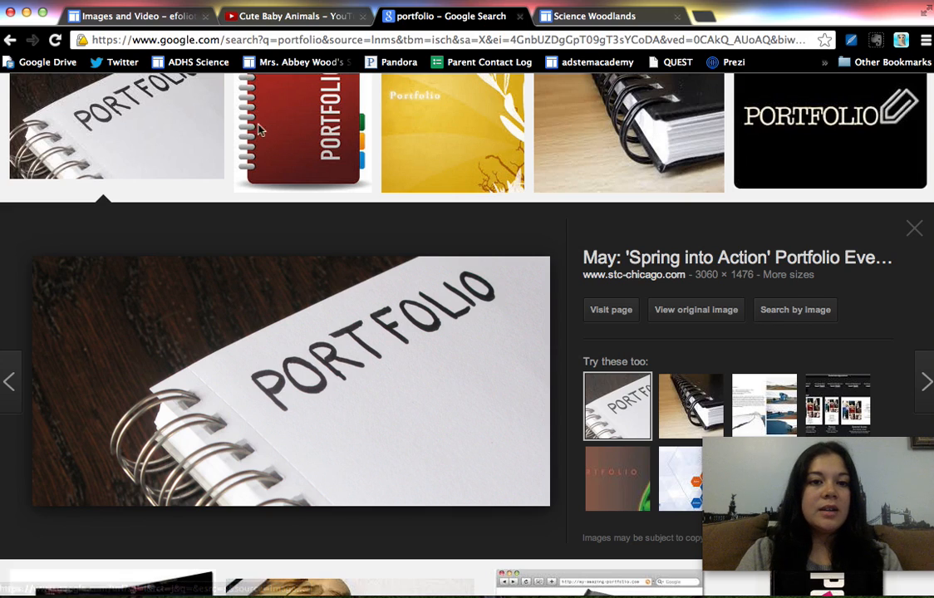
# Insert the notebook image below the Science Woodlands link from its copied web address, with the alt text "portfolio"
pyautogui.click(137, 16)
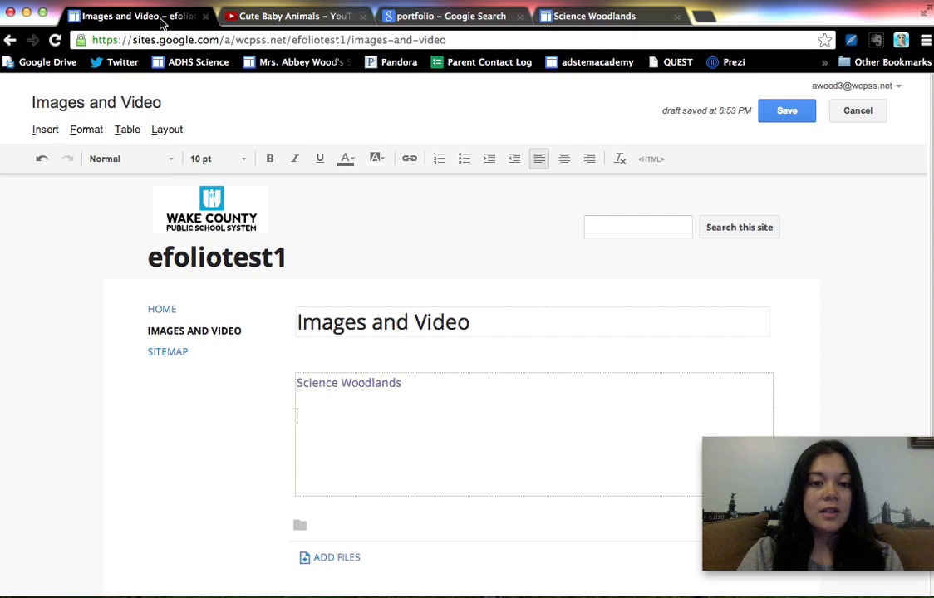
pyautogui.click(46, 131)
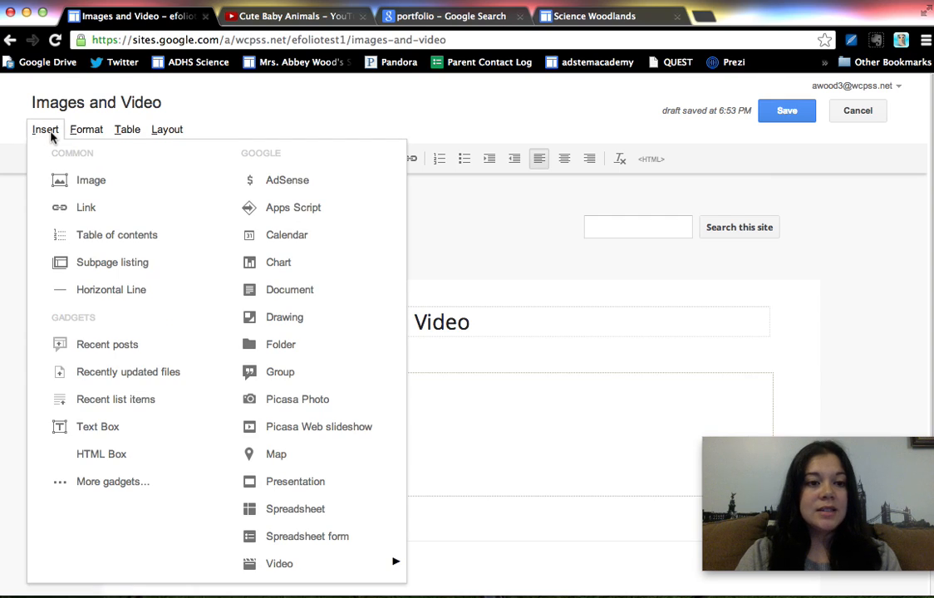
pyautogui.click(88, 183)
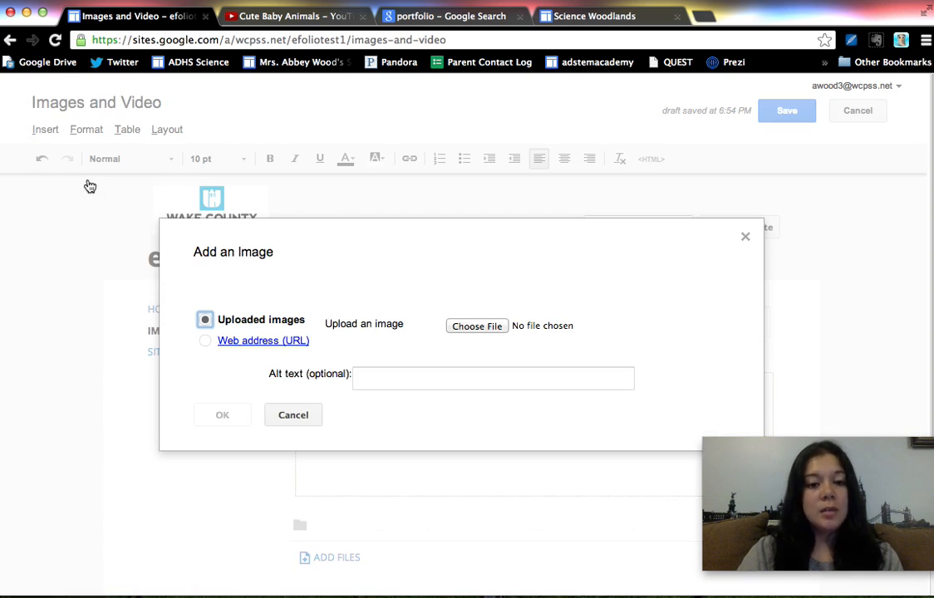
pyautogui.click(205, 341)
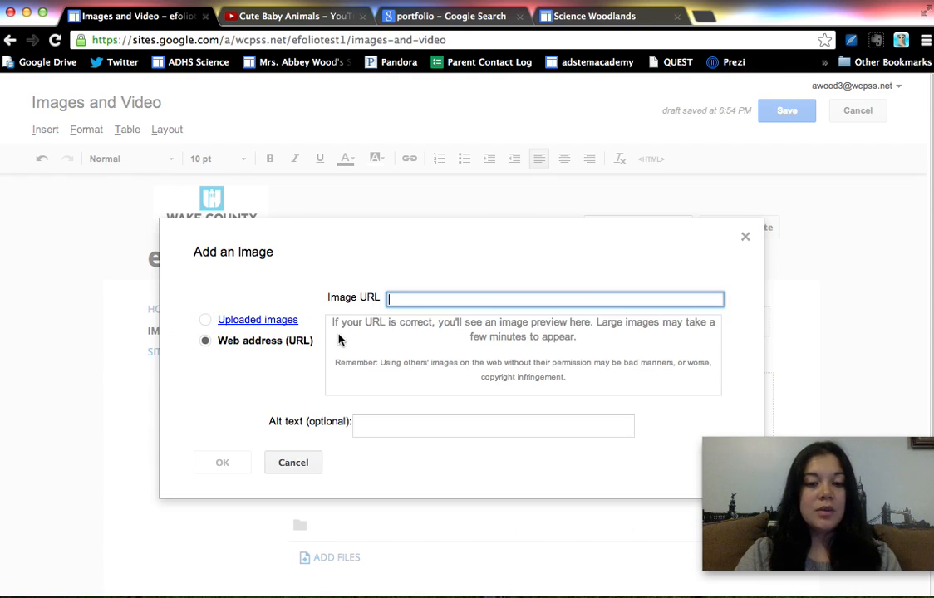
pyautogui.click(470, 288)
pyautogui.click(471, 300)
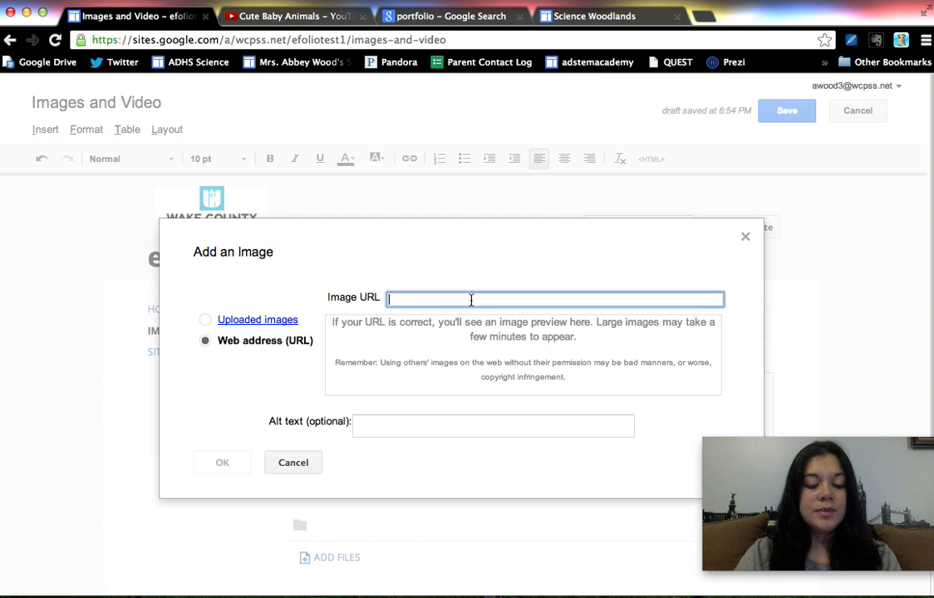
pyautogui.press('super+v')
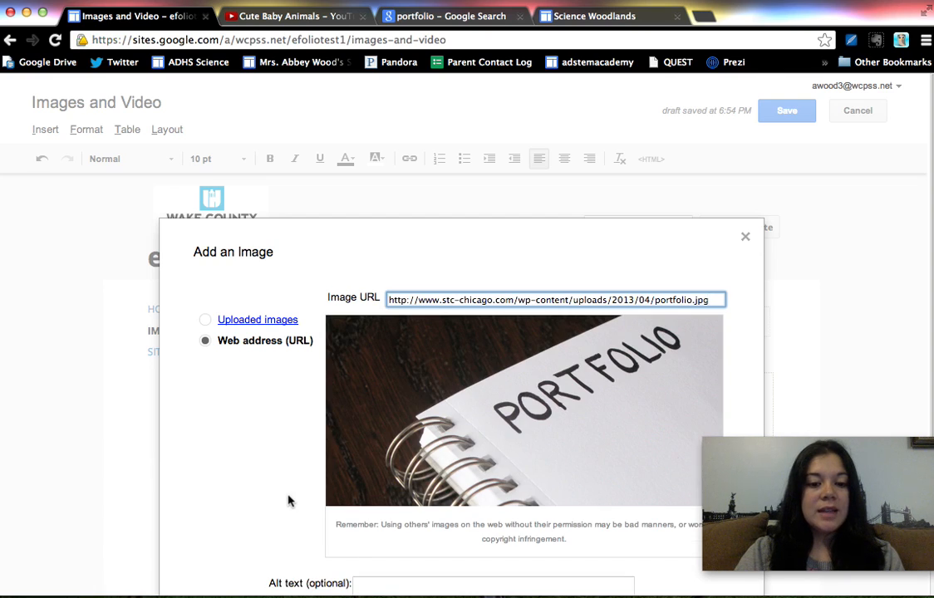
pyautogui.scroll(-3, 290, 500)
pyautogui.click(377, 467)
pyautogui.write('portfolio')
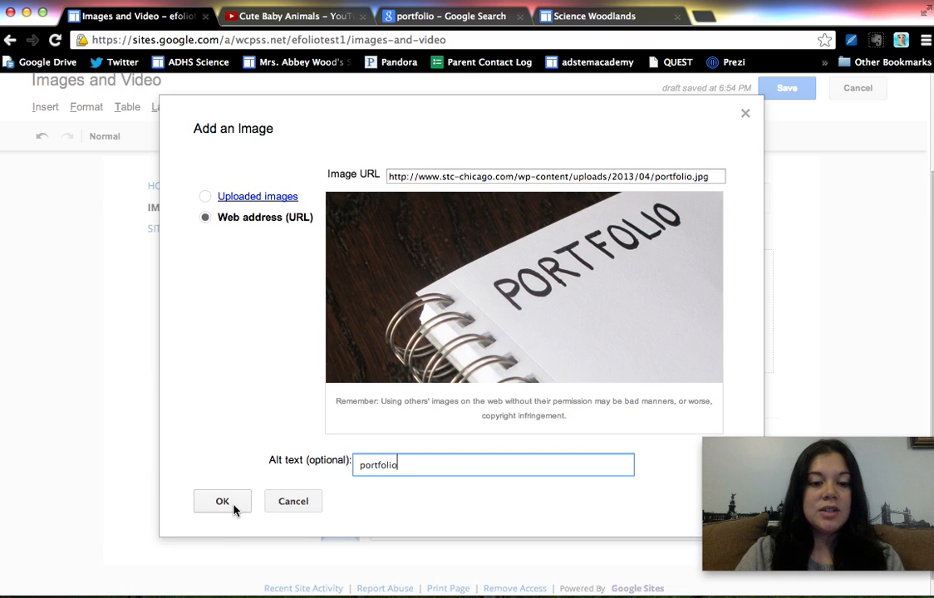
pyautogui.click(222, 502)
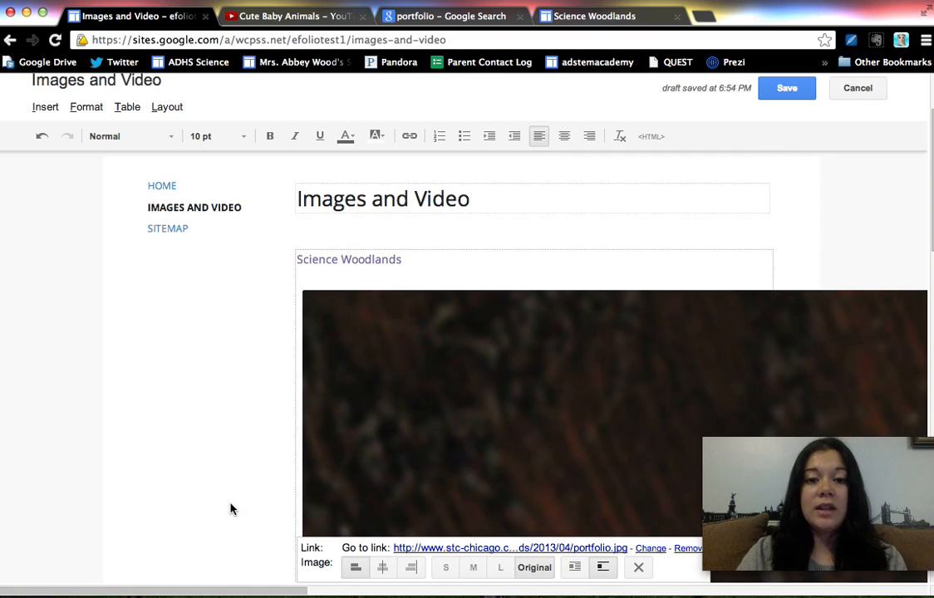
# Set the inserted portfolio image to size L and save the page
pyautogui.scroll(-1, 232, 429)
pyautogui.scroll(-1, 233, 430)
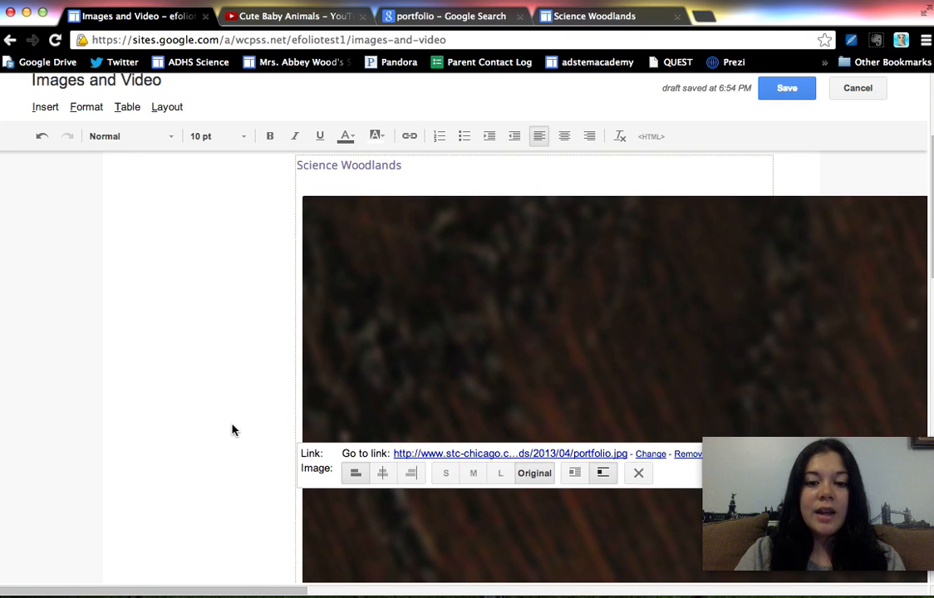
pyautogui.click(500, 473)
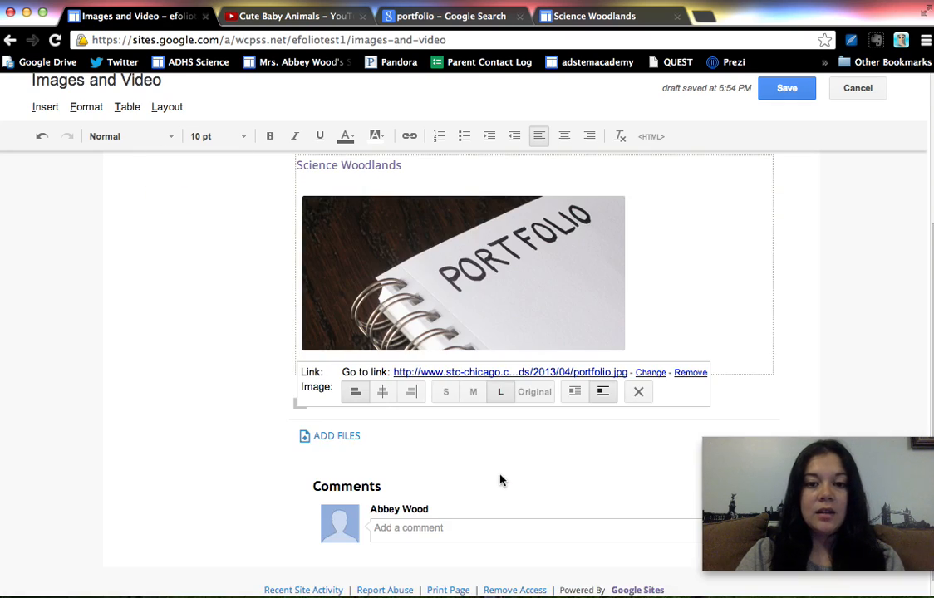
pyautogui.scroll(2, 208, 361)
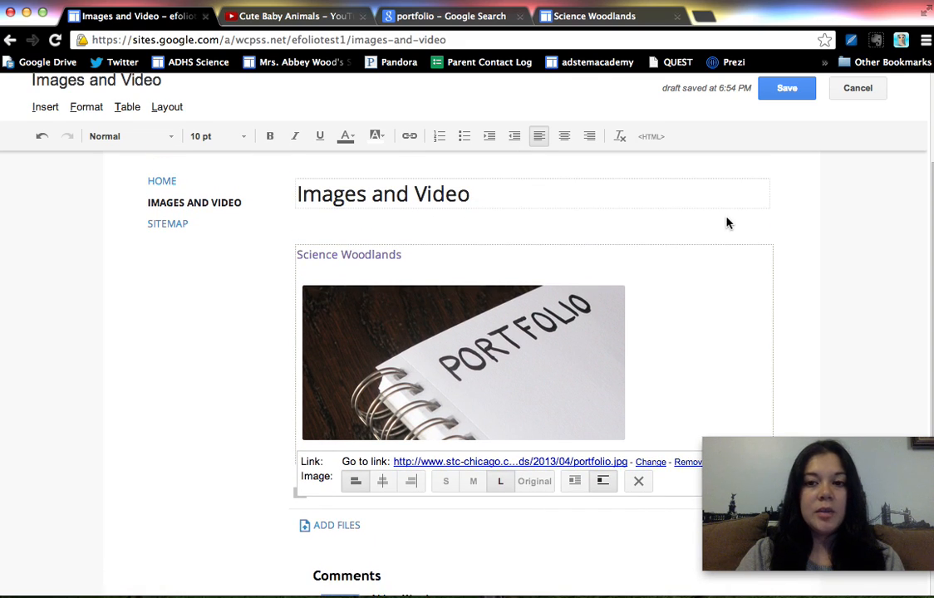
pyautogui.click(799, 95)
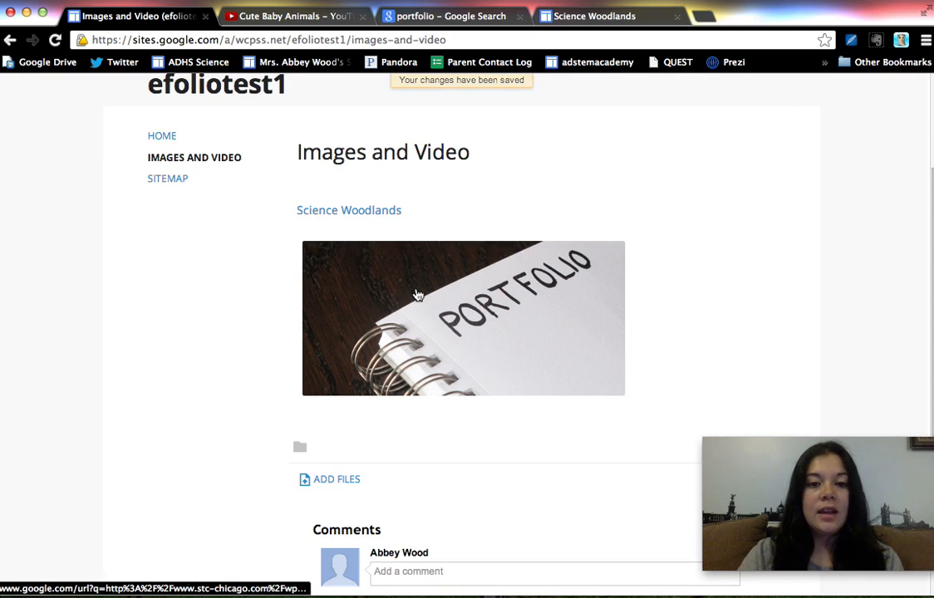
# Reopen the Images and Video page for editing and add a line break below the portfolio image
pyautogui.scroll(2, 724, 204)
pyautogui.scroll(1, 724, 205)
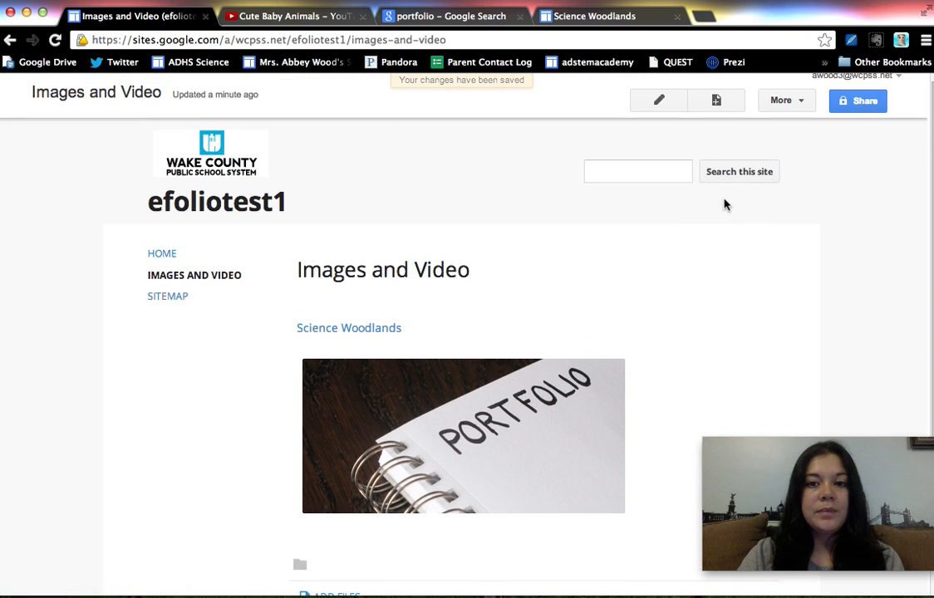
pyautogui.click(660, 100)
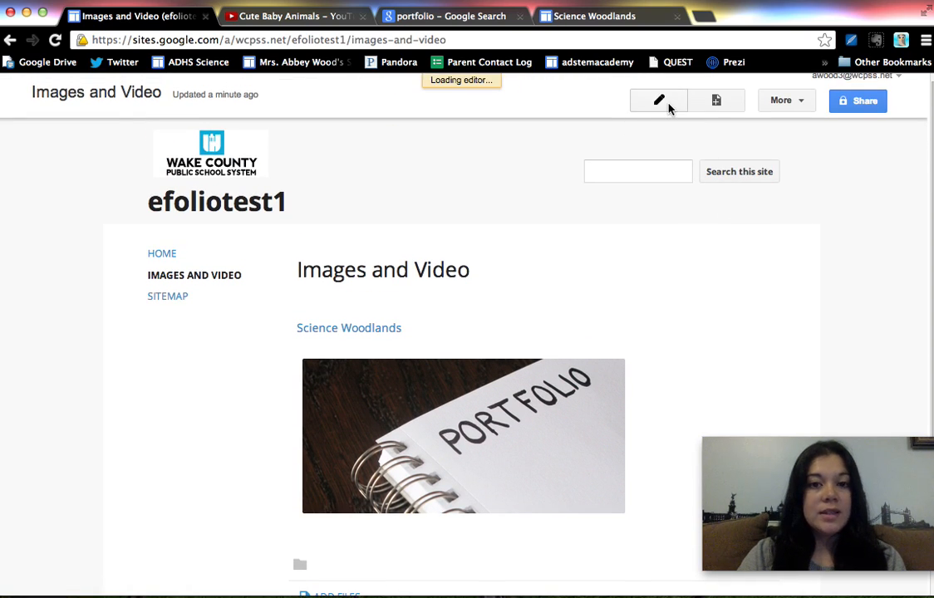
pyautogui.scroll(-4, 584, 235)
pyautogui.click(646, 377)
pyautogui.press('Return')
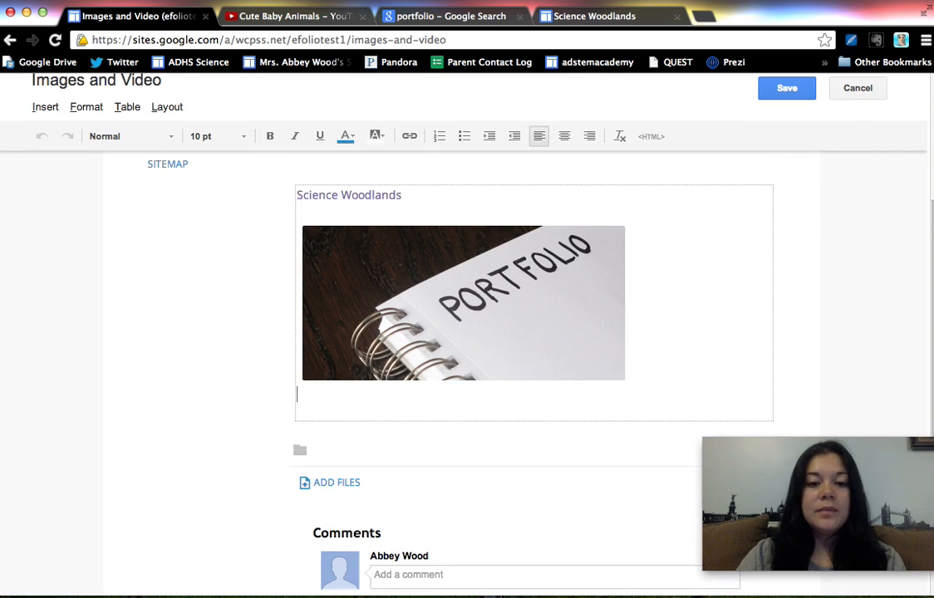
# Start inserting a YouTube video below the portfolio image, using the web address of the open Cute Baby Animals video
pyautogui.click(47, 110)
pyautogui.moveTo(302, 537)
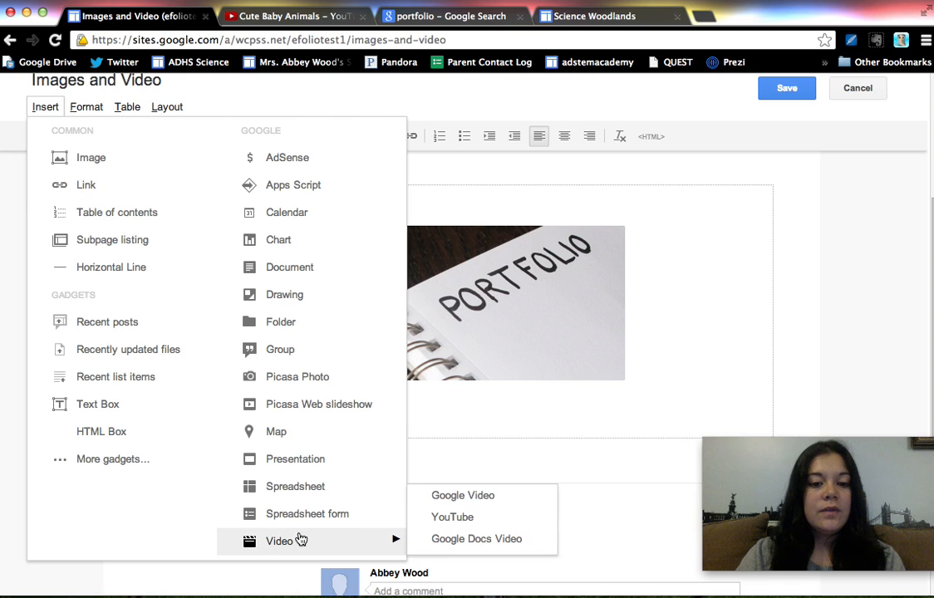
pyautogui.click(463, 517)
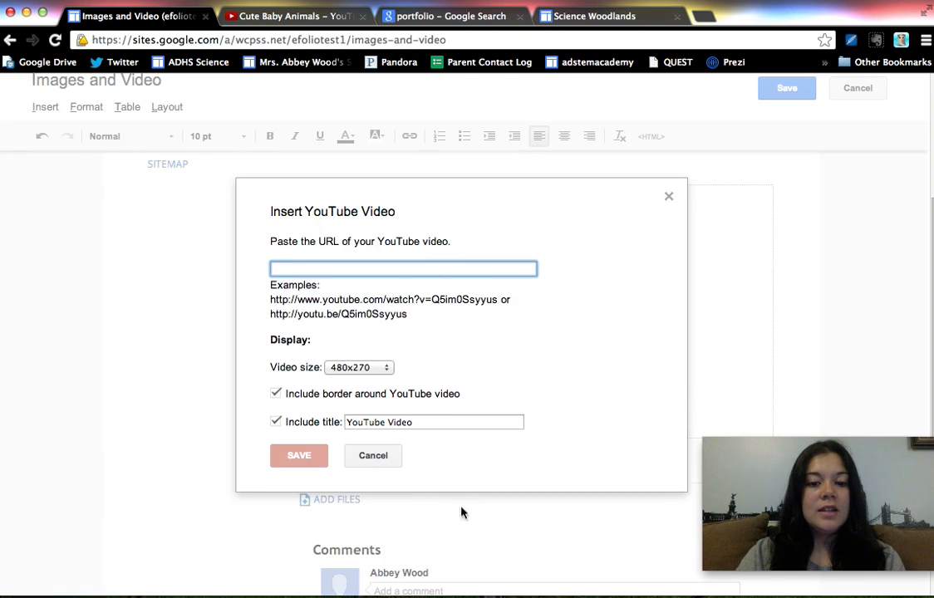
pyautogui.click(292, 16)
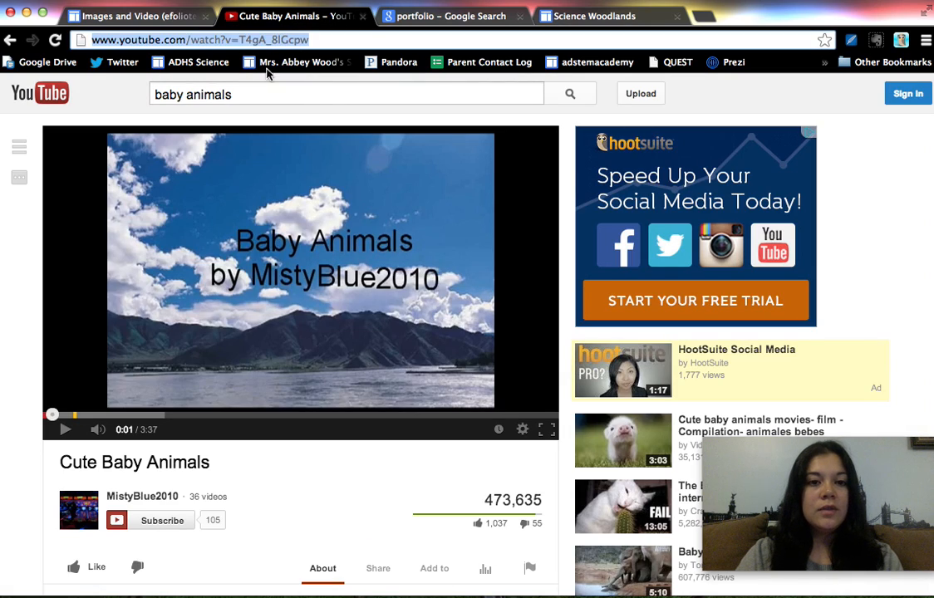
pyautogui.click(133, 19)
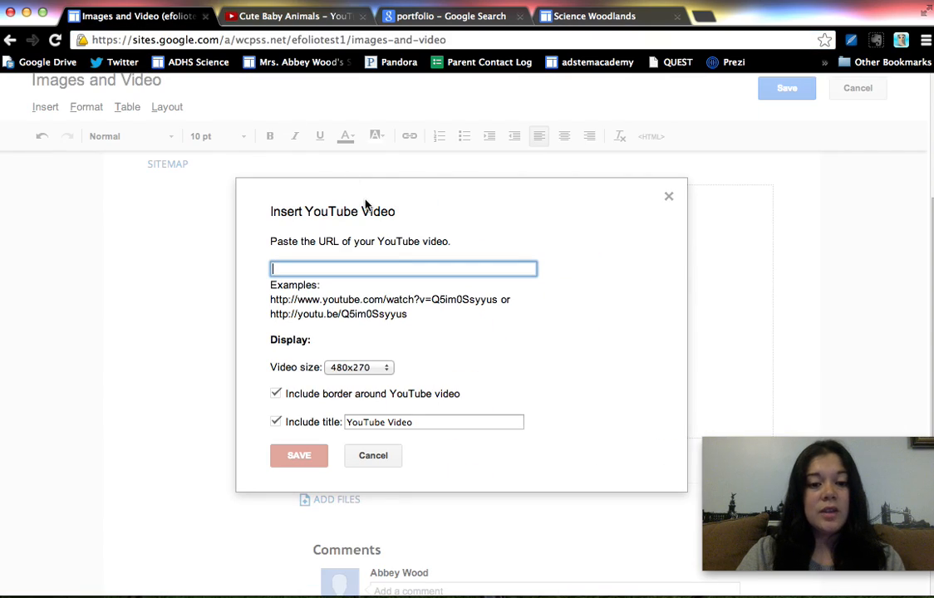
pyautogui.write('http://www.youtube.com/watch?v=T4gA_8lGcpw')
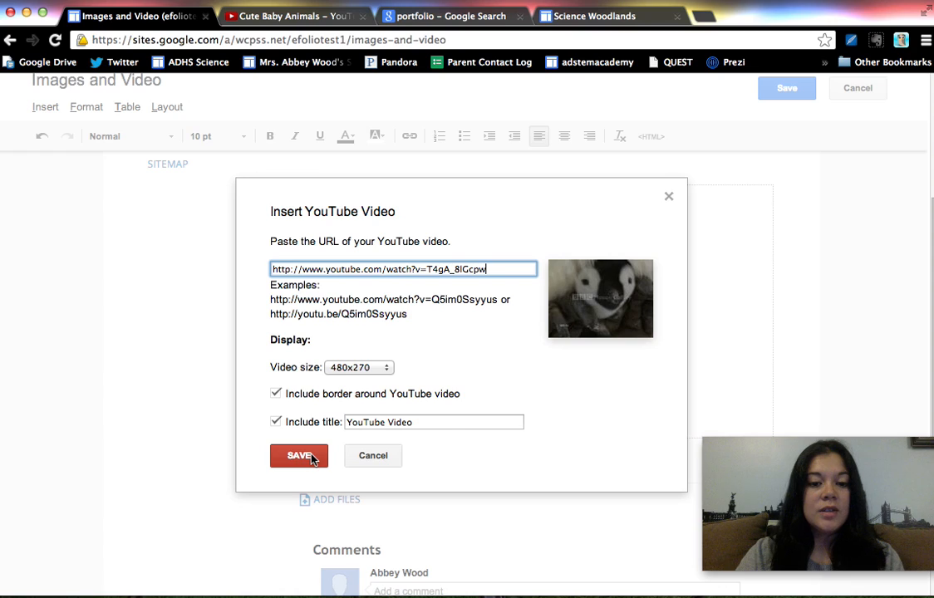
# Set the video title to "Cute Baby Animals", insert the video and save the page
pyautogui.moveTo(434, 425); pyautogui.dragTo(271, 402)
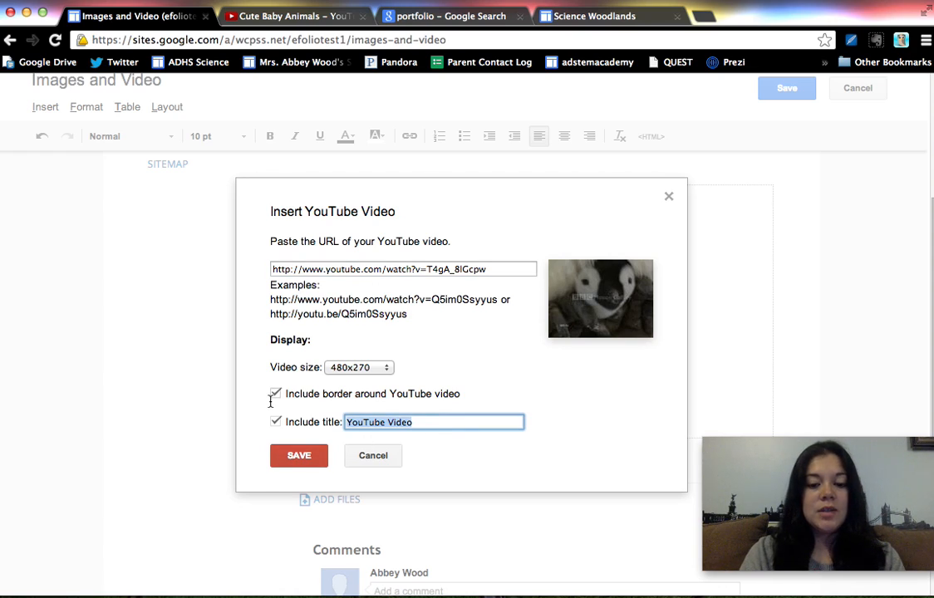
pyautogui.write('Cute')
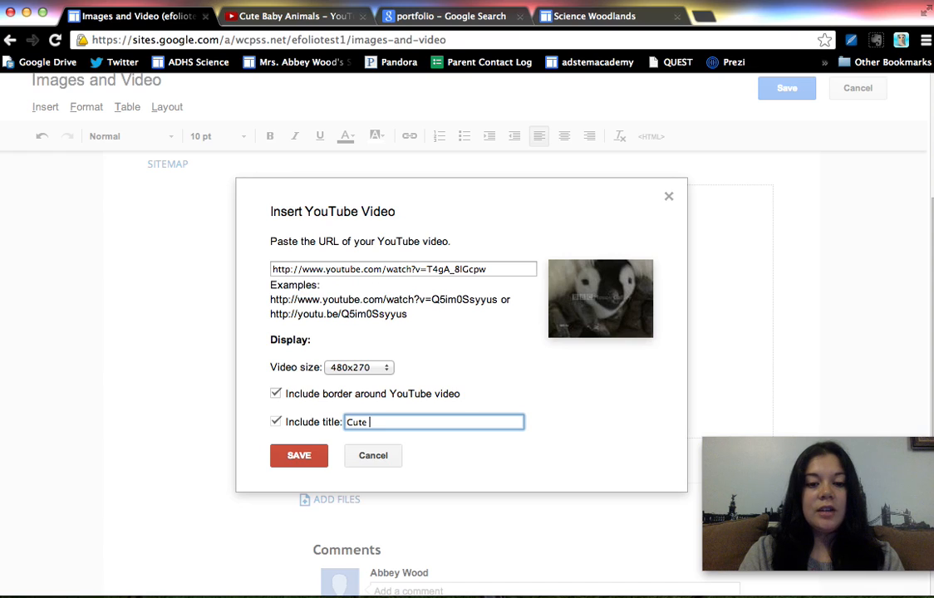
pyautogui.write(' Baby Animals')
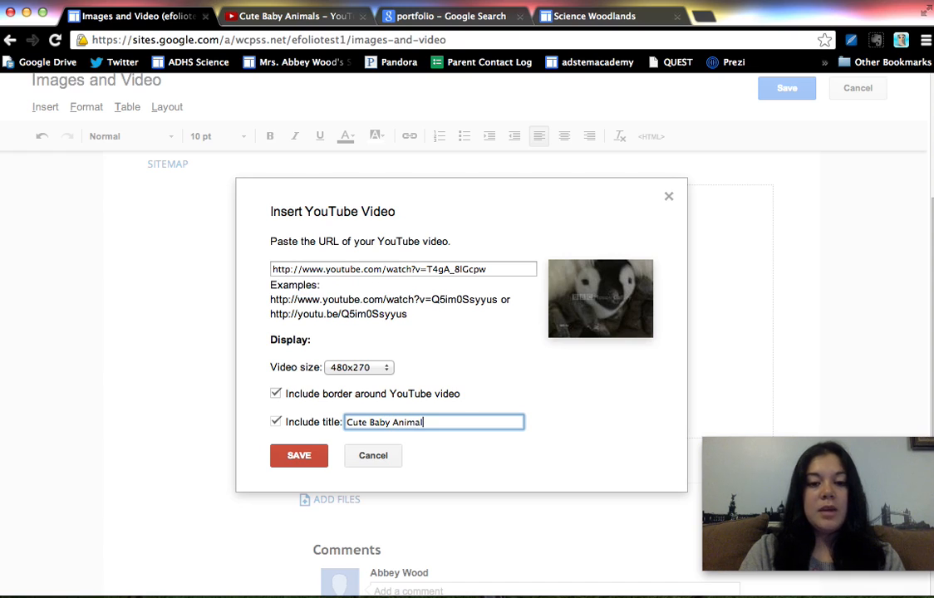
pyautogui.click(298, 455)
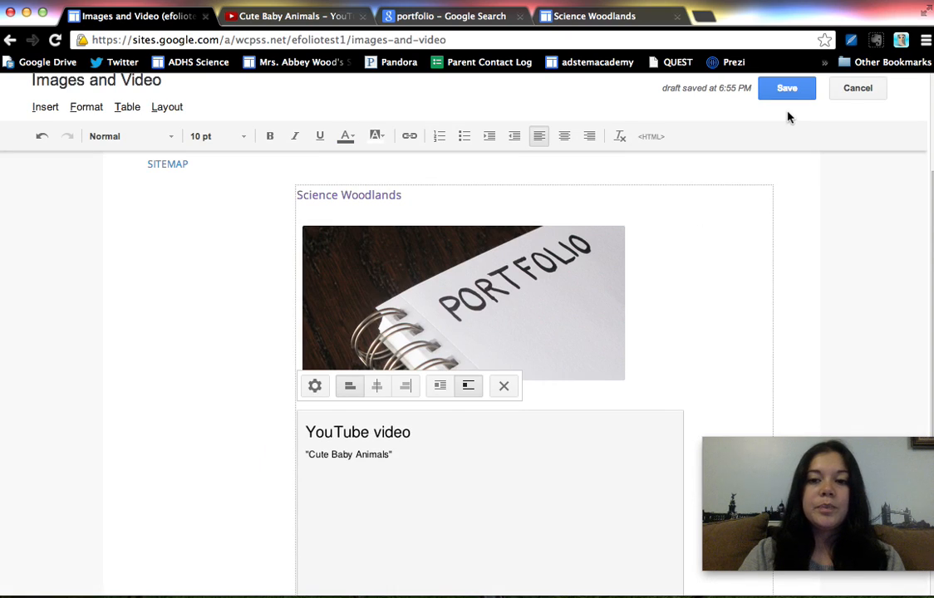
pyautogui.scroll(-2, 701, 280)
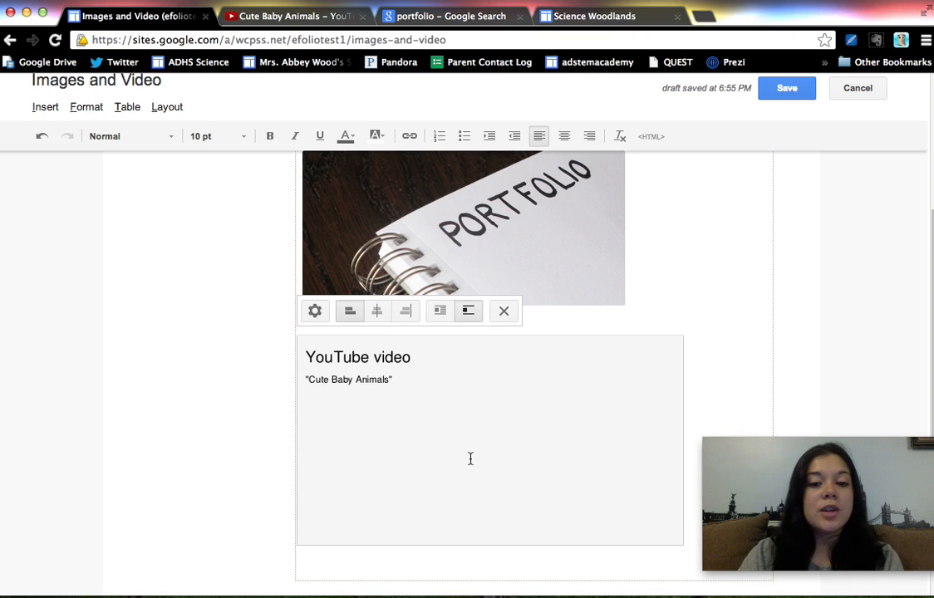
pyautogui.click(782, 100)
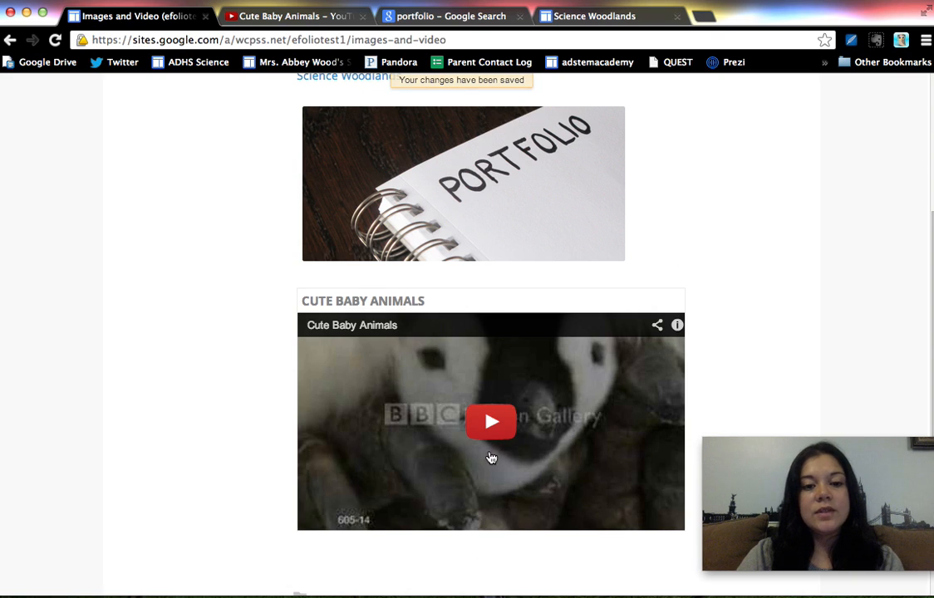
# Create a new top-level page named "Information" with the Web Page template
pyautogui.scroll(3, 250, 369)
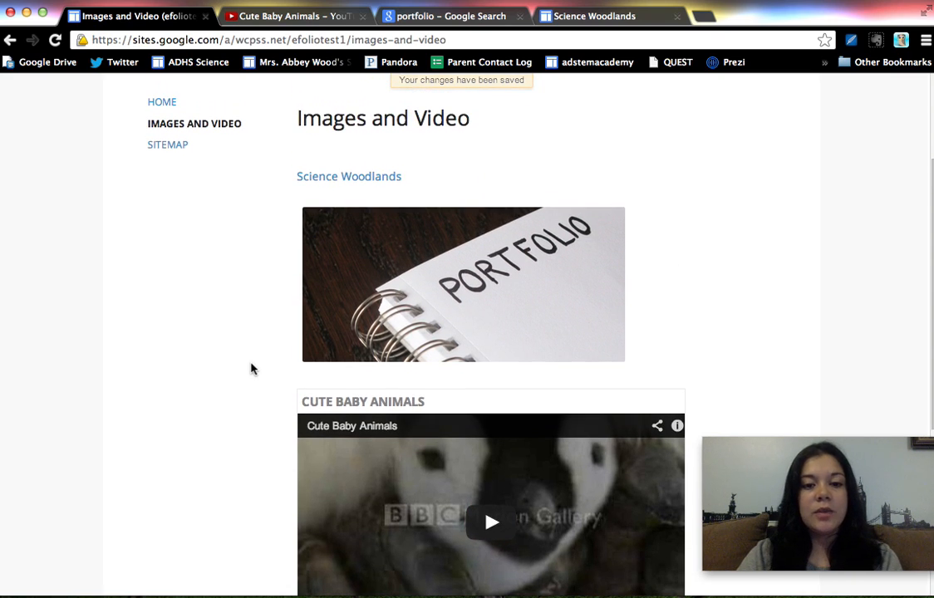
pyautogui.scroll(4, 250, 369)
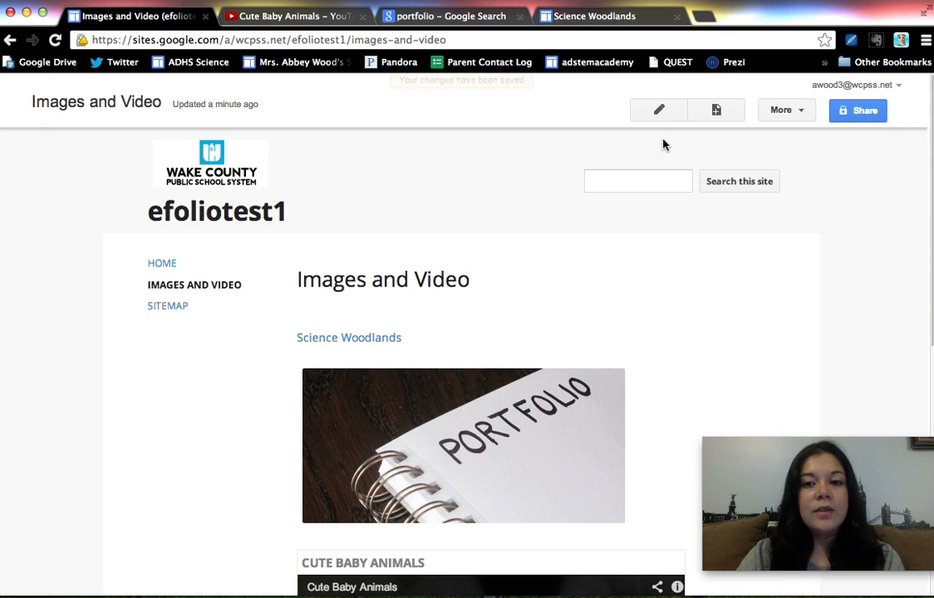
pyautogui.click(717, 111)
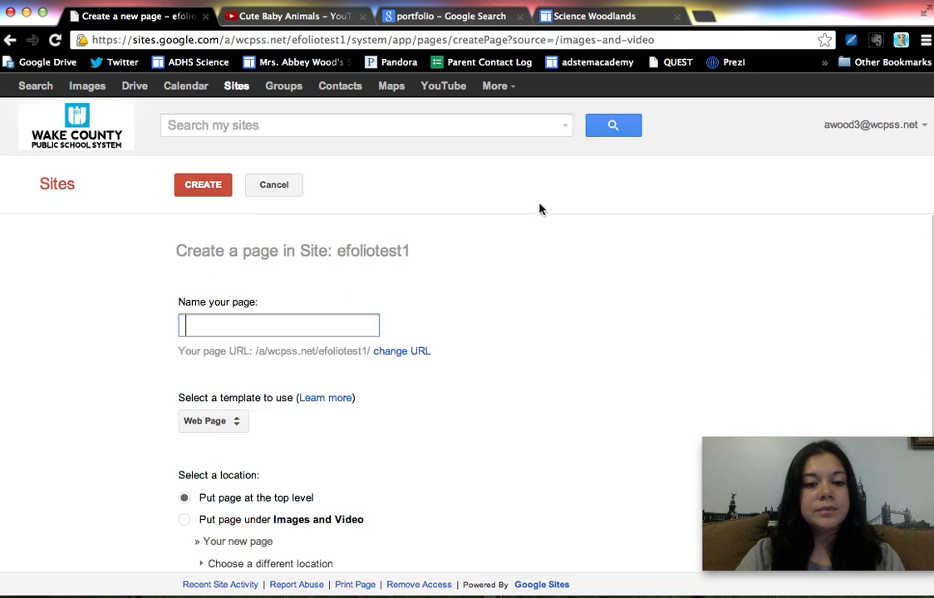
pyautogui.write('Information')
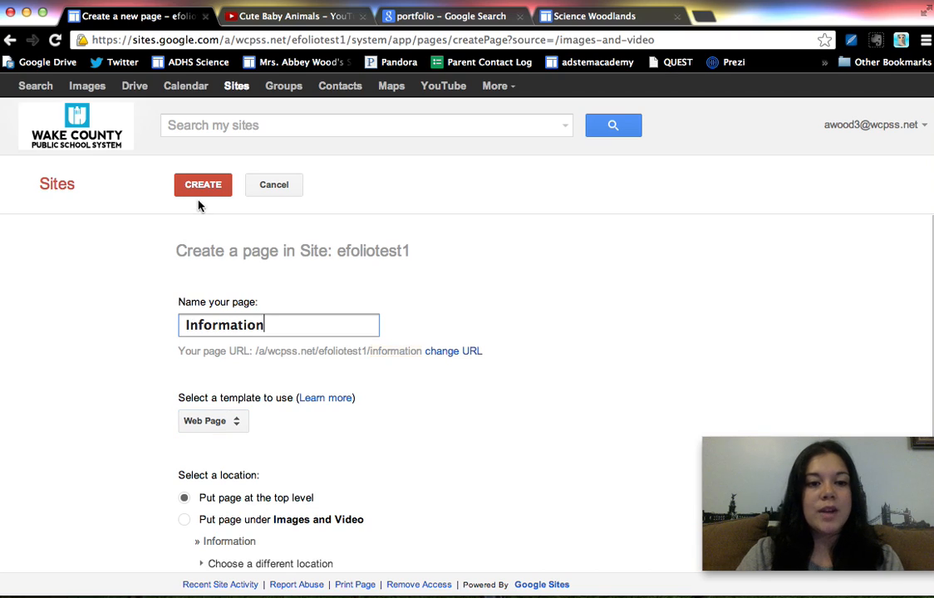
pyautogui.click(201, 186)
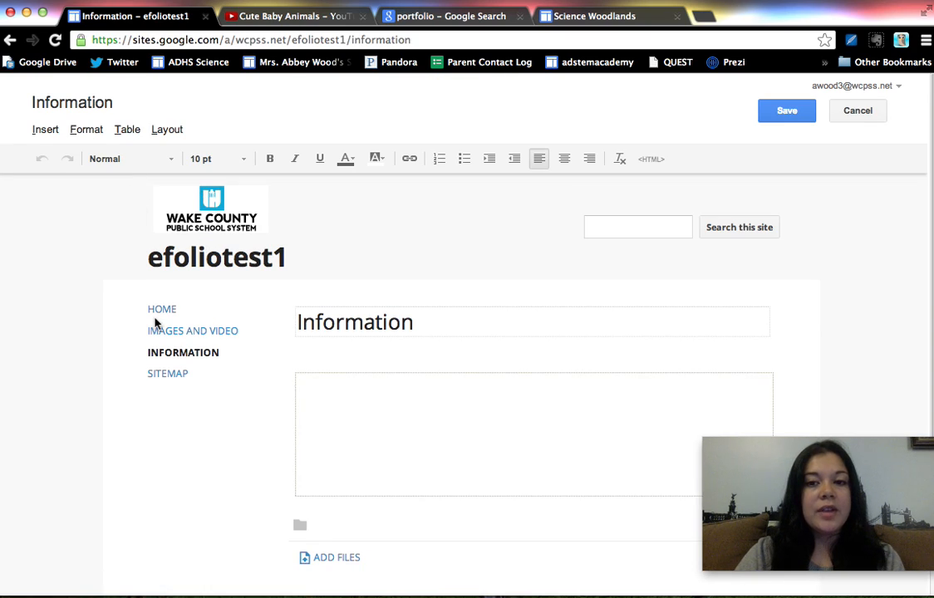
# Open the "site test" document from Google Drive in a new browser tab and copy its sharing link
pyautogui.scroll(-2, 154, 320)
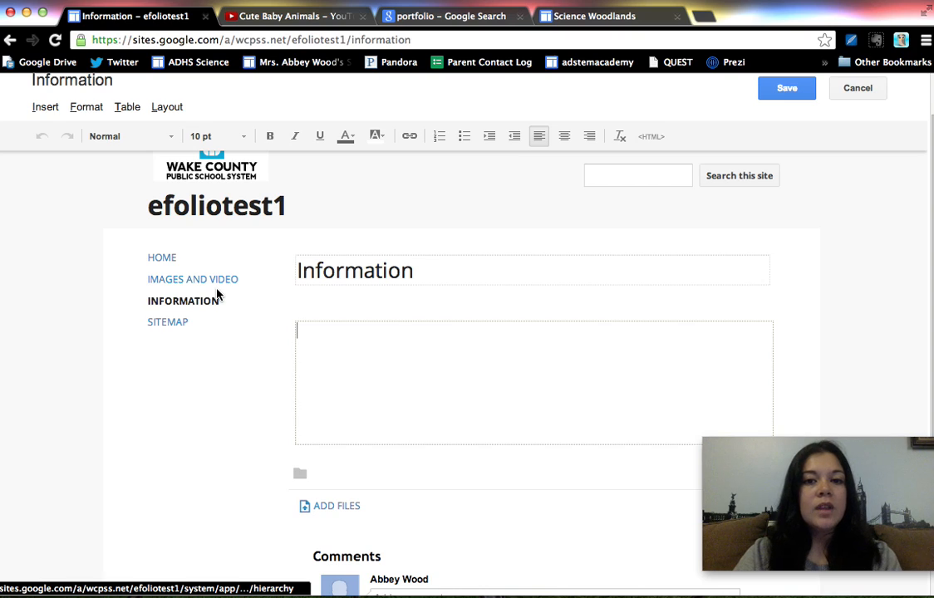
pyautogui.click(702, 16)
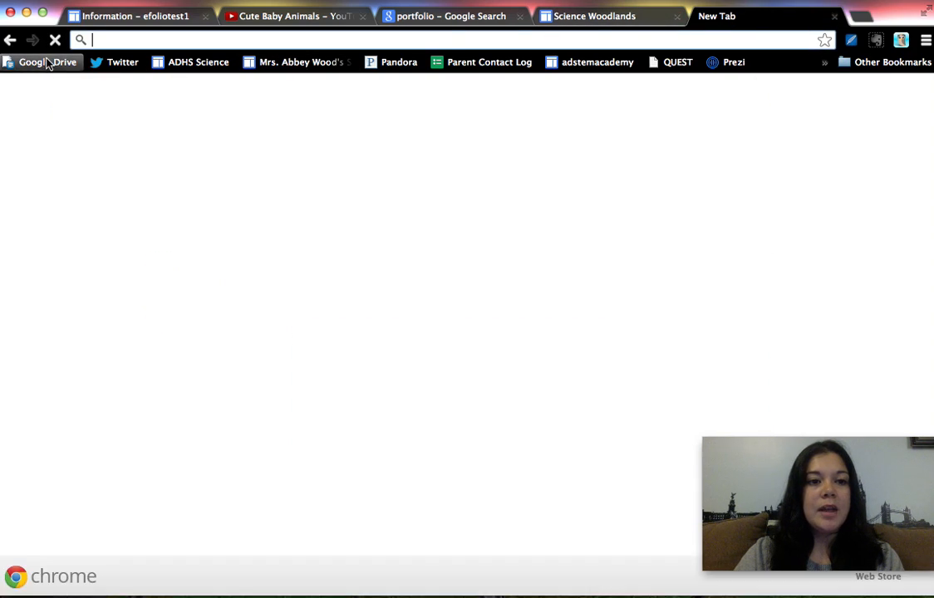
pyautogui.click(45, 62)
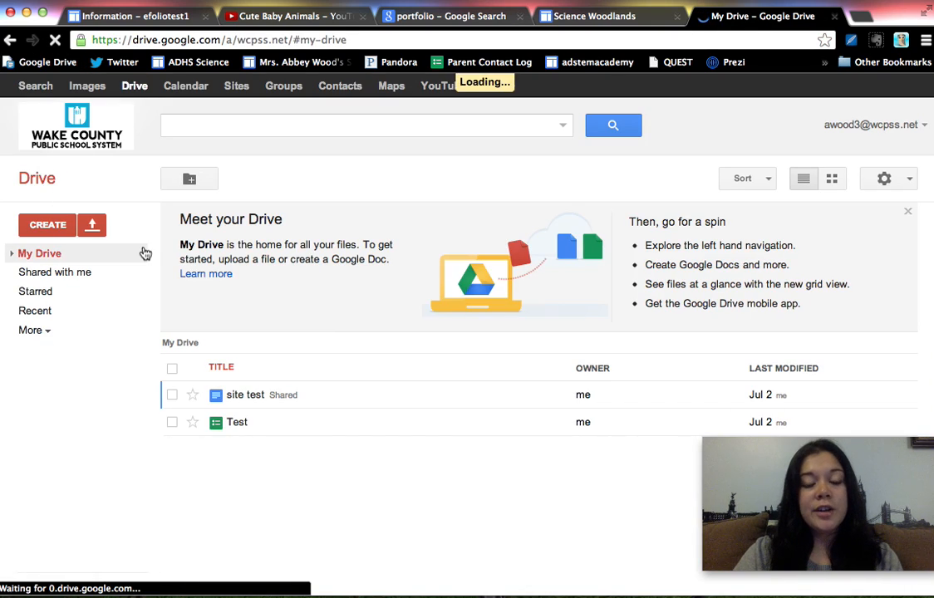
pyautogui.click(247, 395)
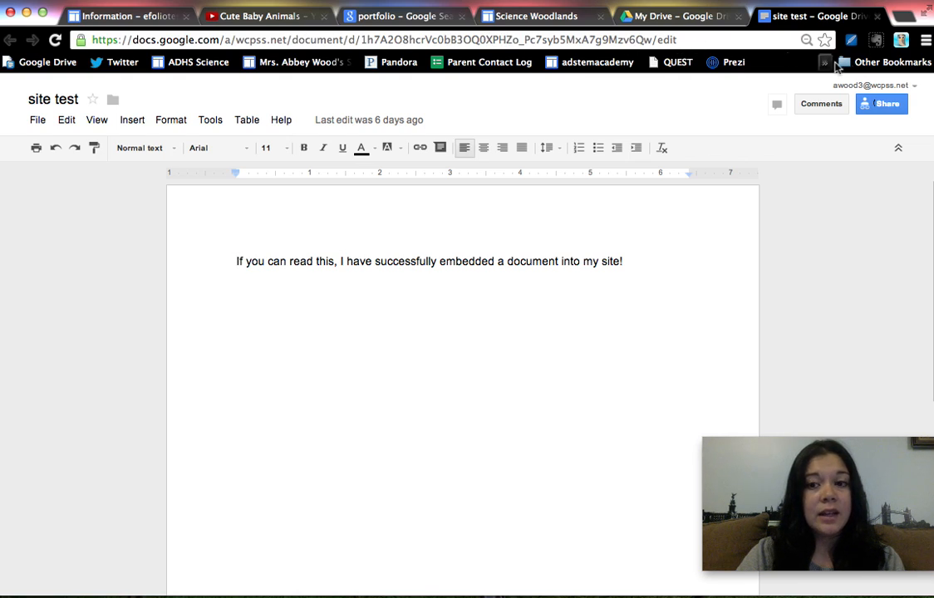
pyautogui.click(884, 108)
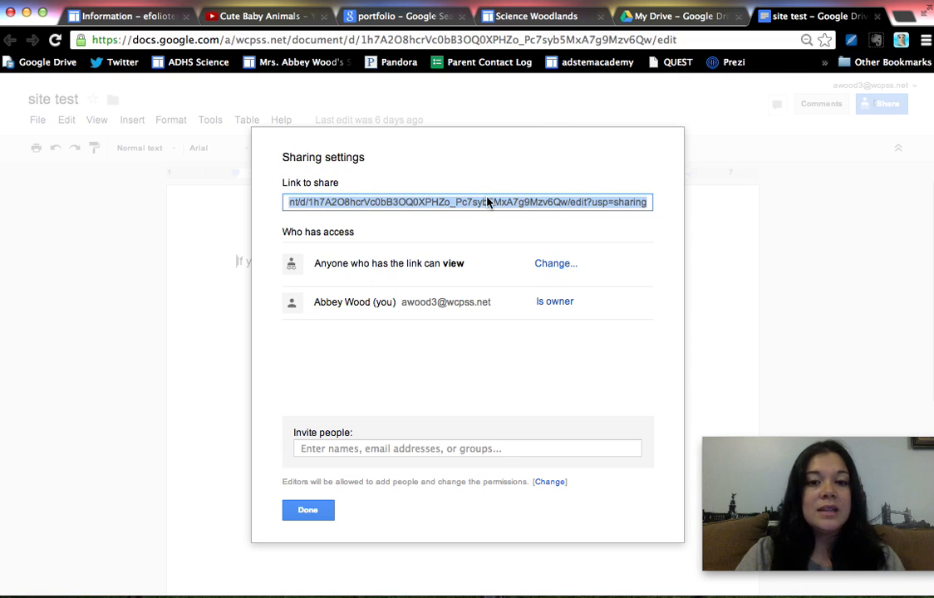
pyautogui.click(308, 509)
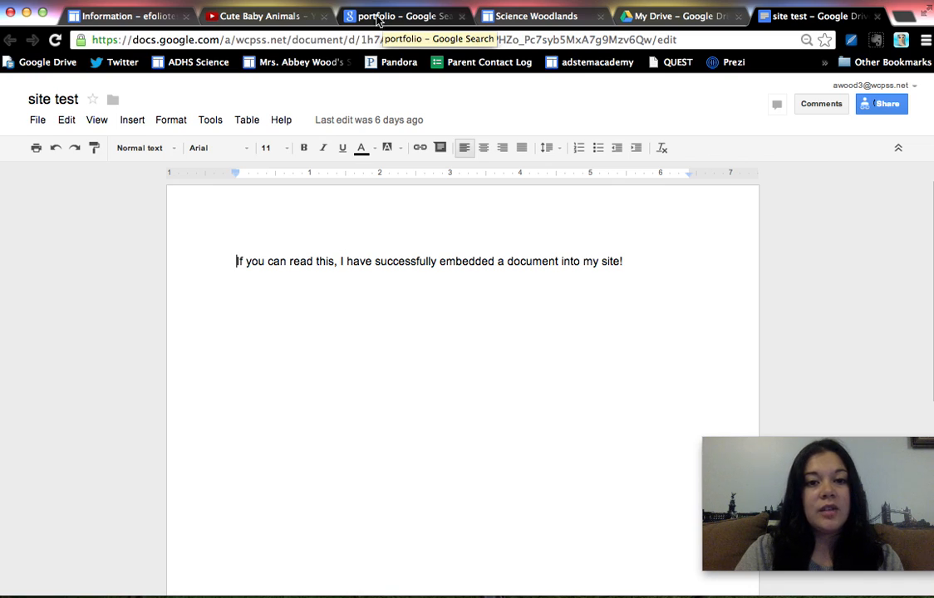
# Add the text "Test Document" to the Information page in Google Sites and link it to the copied document address
pyautogui.click(136, 20)
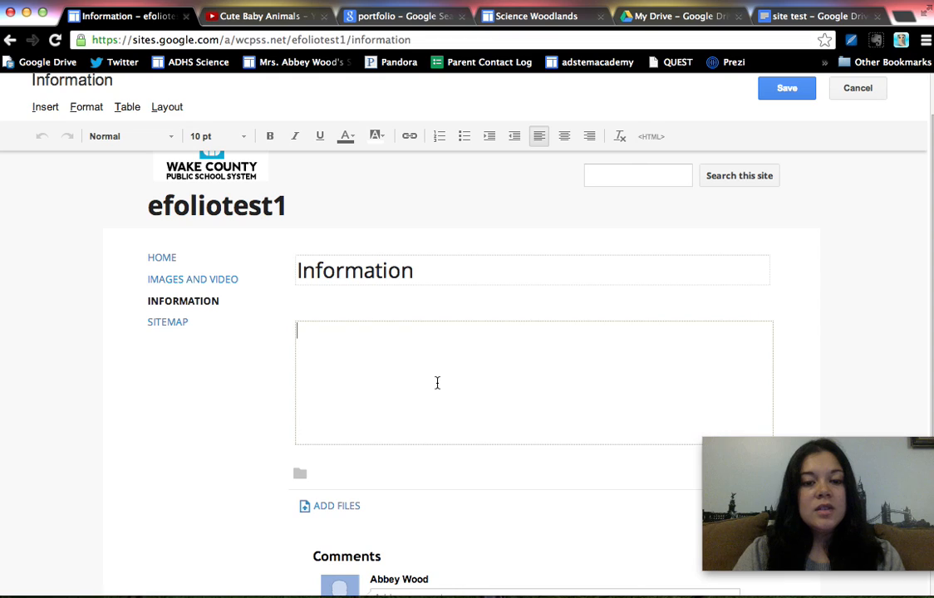
pyautogui.write('Test Document')
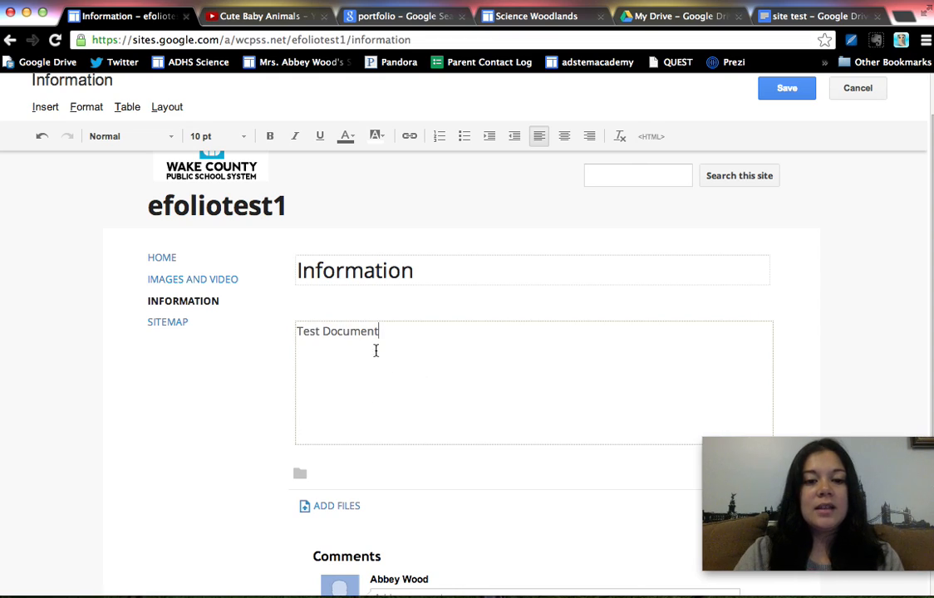
pyautogui.moveTo(383, 330); pyautogui.dragTo(279, 329)
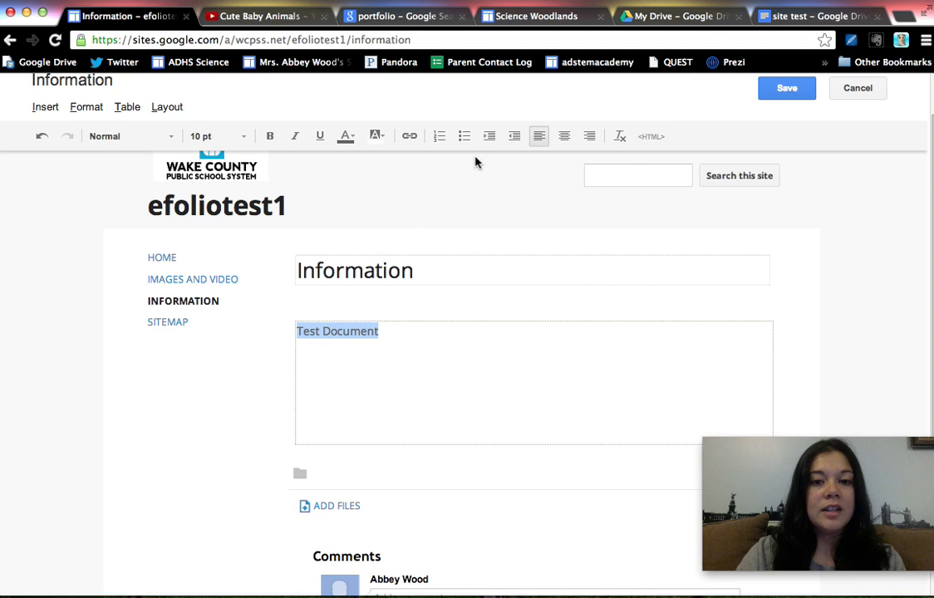
pyautogui.click(413, 141)
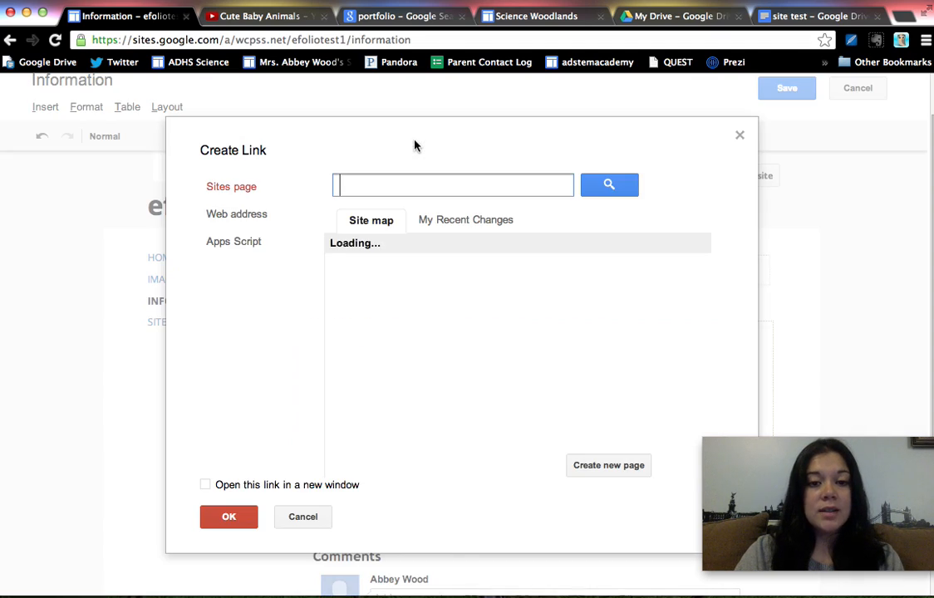
pyautogui.click(249, 218)
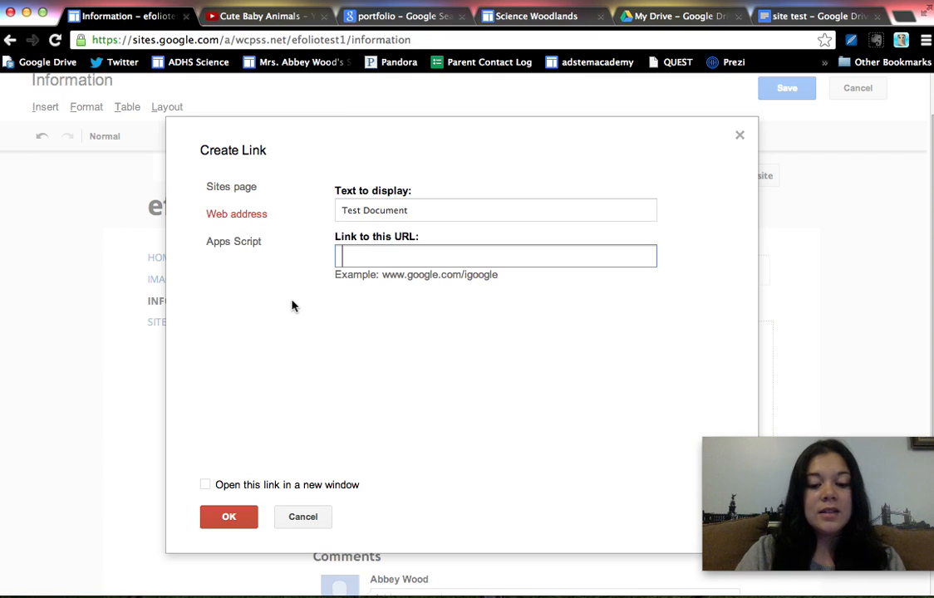
pyautogui.press('super+v')
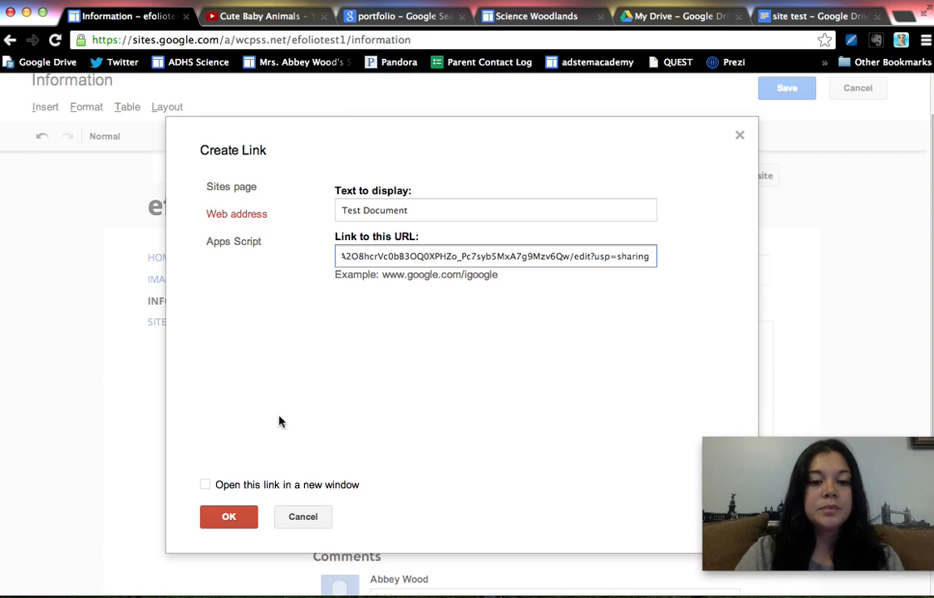
pyautogui.click(248, 513)
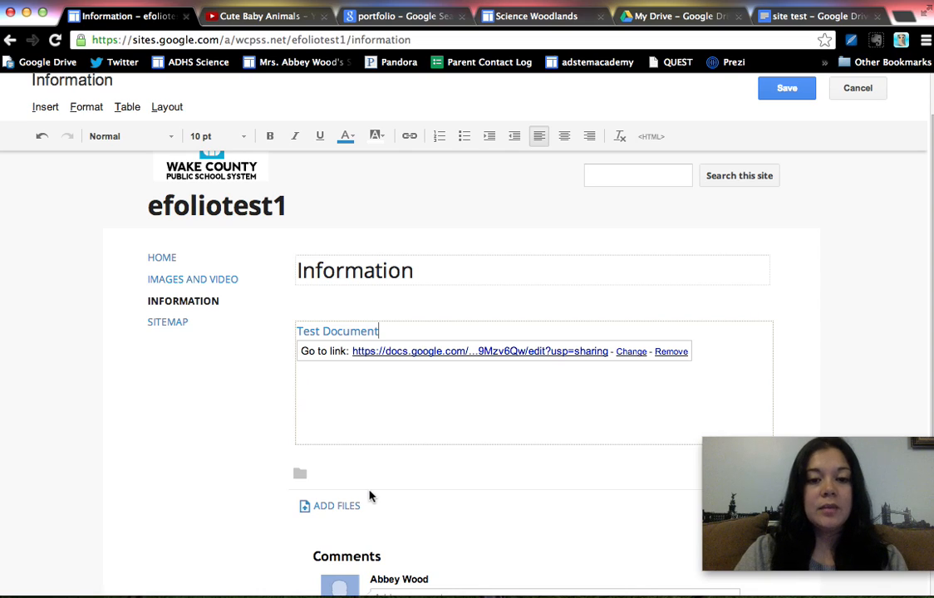
# Embed the "site test" Google document below the Test Document link and save the Information page
pyautogui.press('Return')
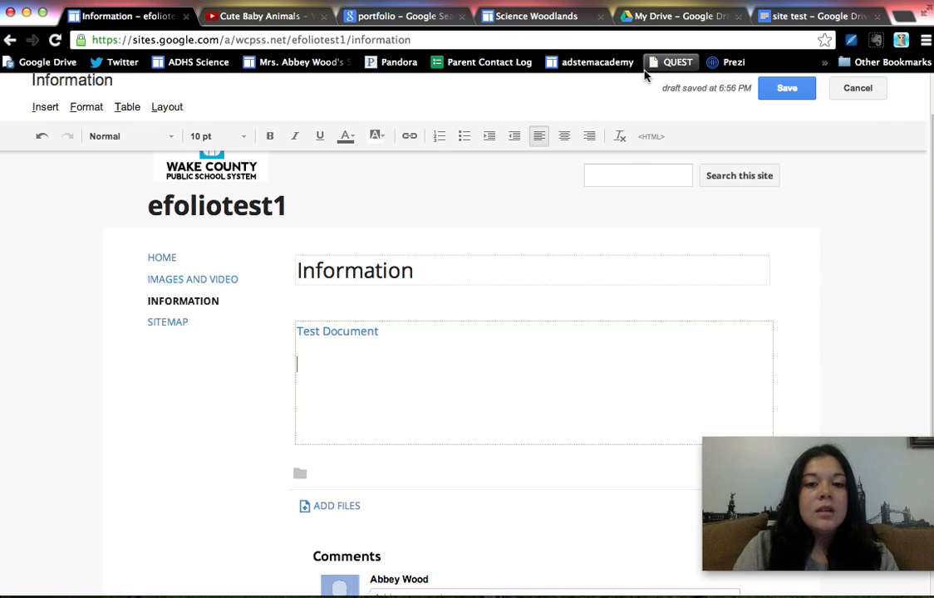
pyautogui.click(46, 108)
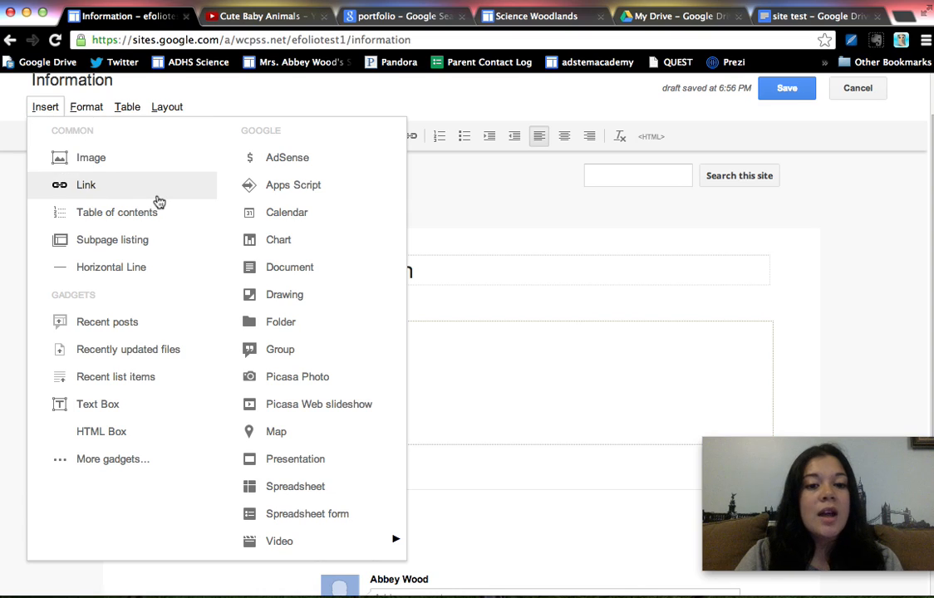
pyautogui.click(300, 278)
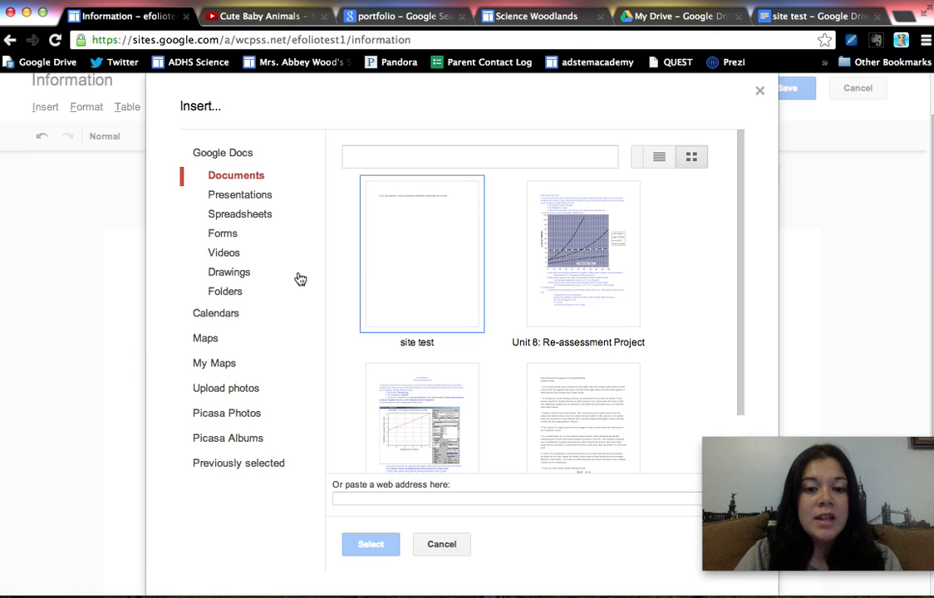
pyautogui.click(422, 281)
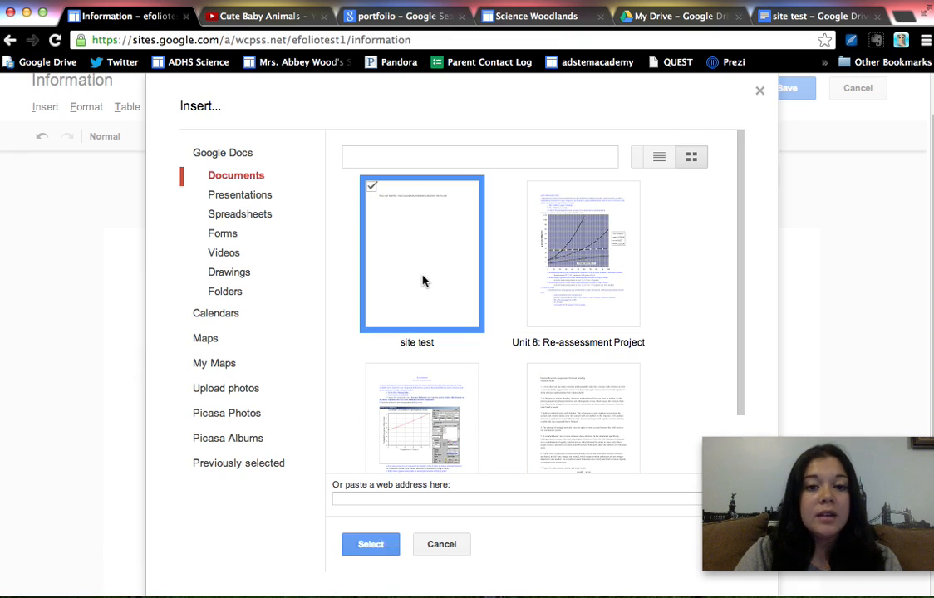
pyautogui.click(370, 544)
pyautogui.click(307, 443)
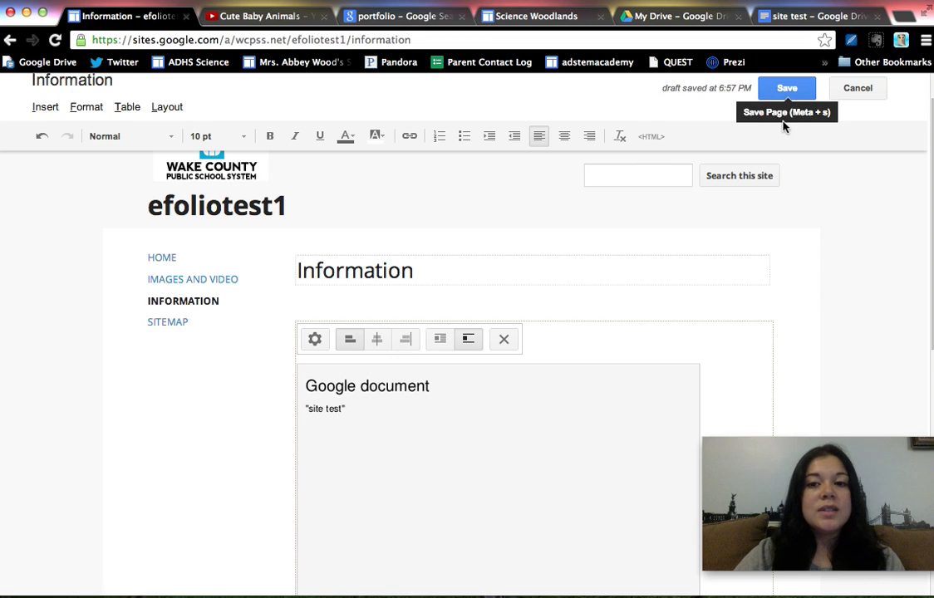
pyautogui.click(785, 88)
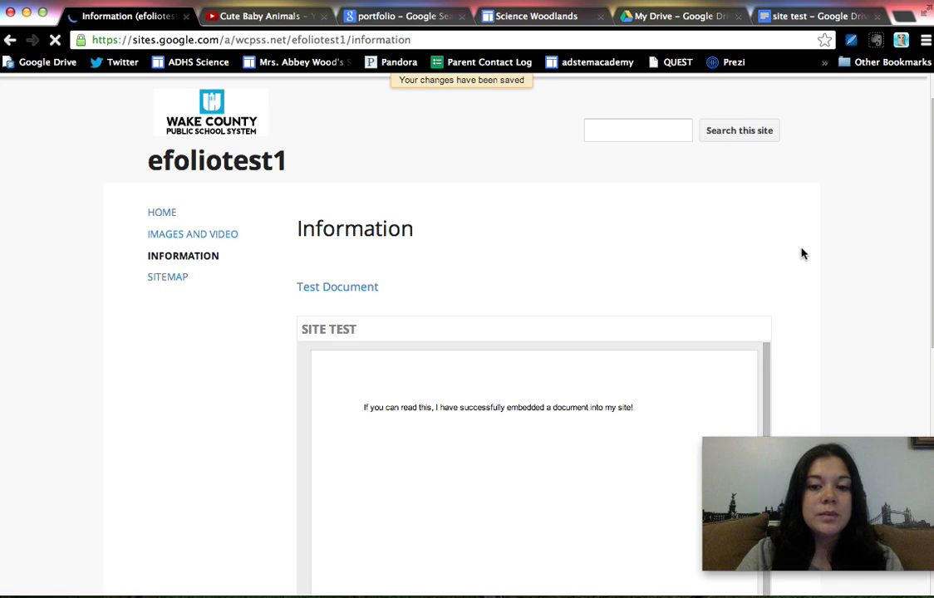
# Edit the Information page to set the embedded document's height to 100 pixels, and save the page
pyautogui.scroll(-3, 802, 254)
pyautogui.scroll(-2, 803, 254)
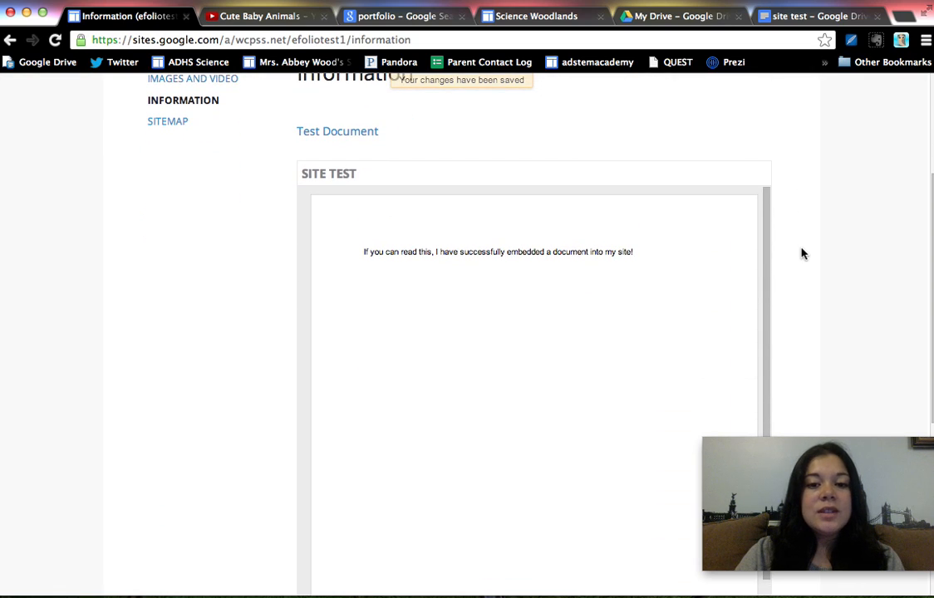
pyautogui.scroll(-5, 802, 253)
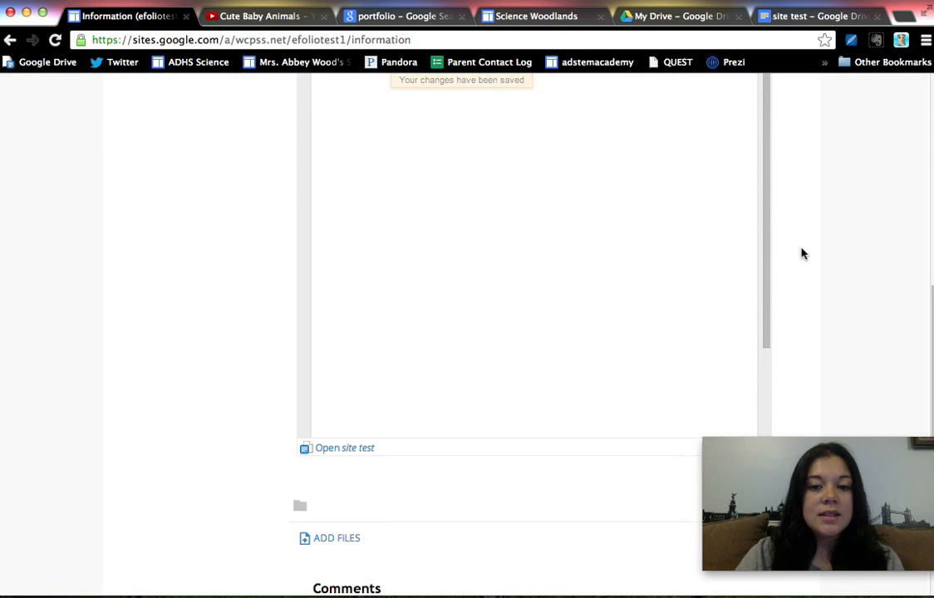
pyautogui.scroll(10, 802, 253)
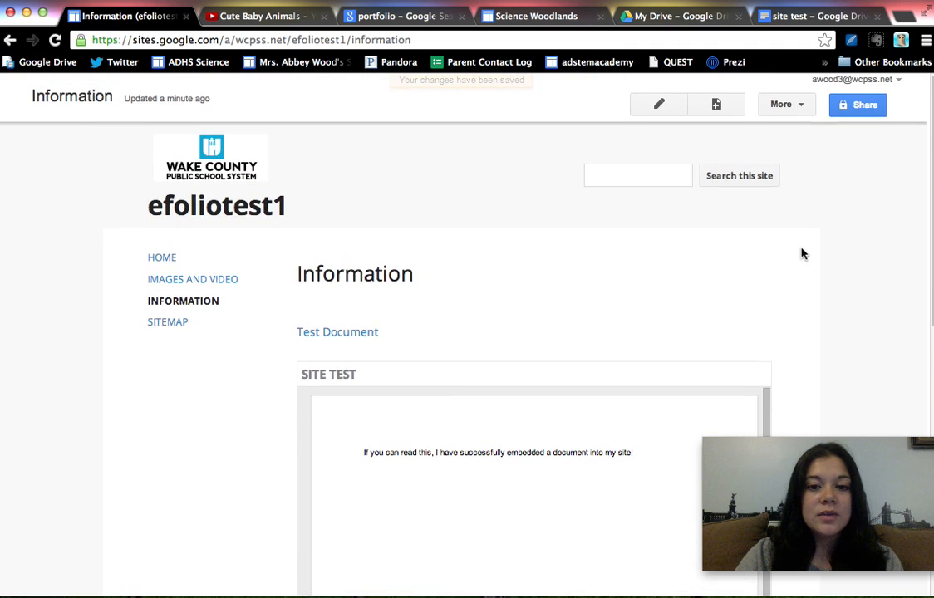
pyautogui.click(657, 114)
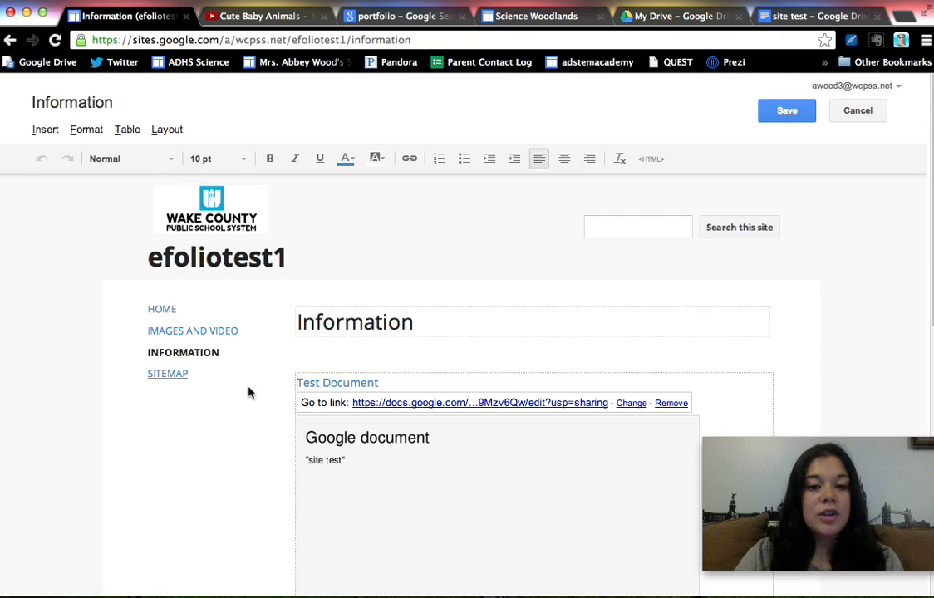
pyautogui.scroll(-3, 244, 398)
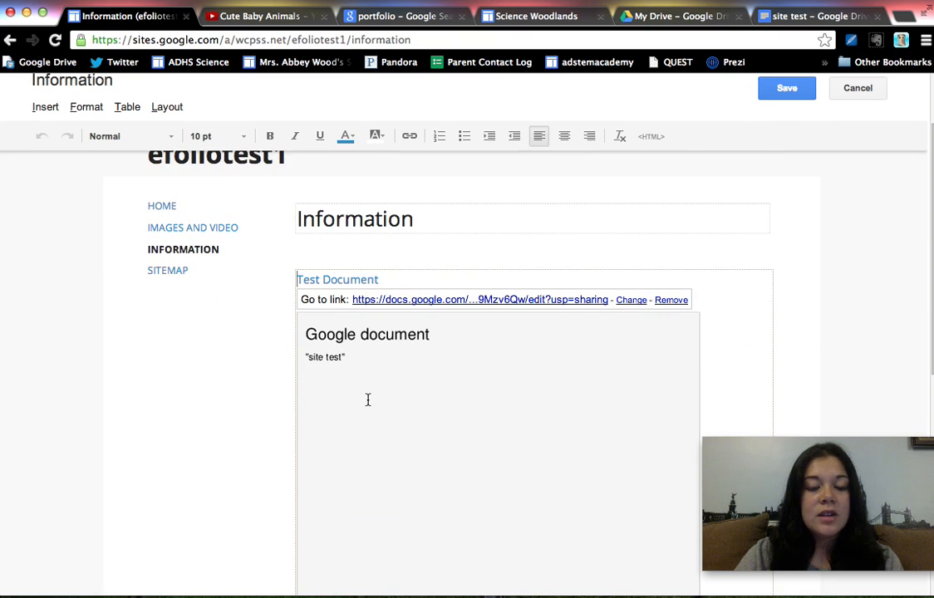
pyautogui.click(412, 382)
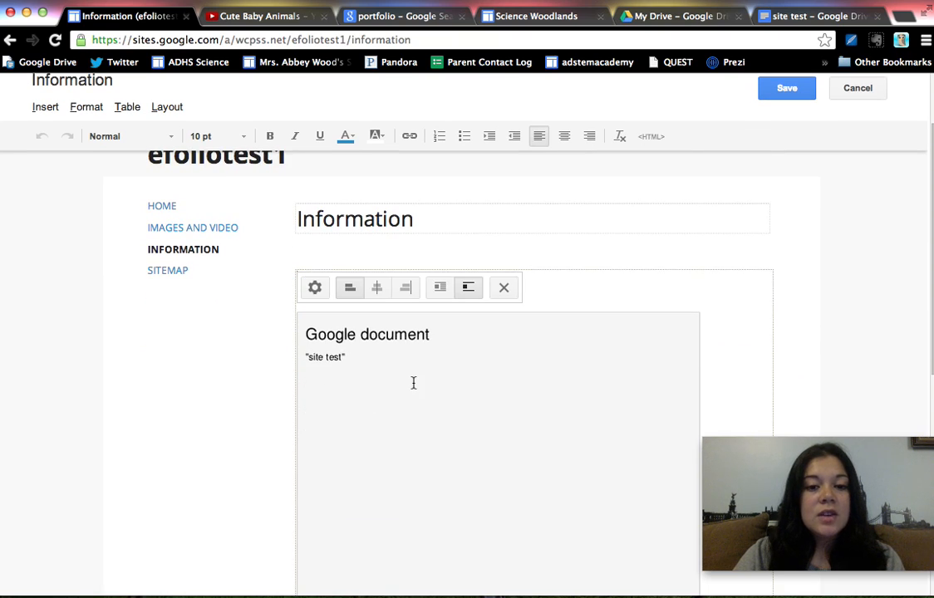
pyautogui.click(314, 289)
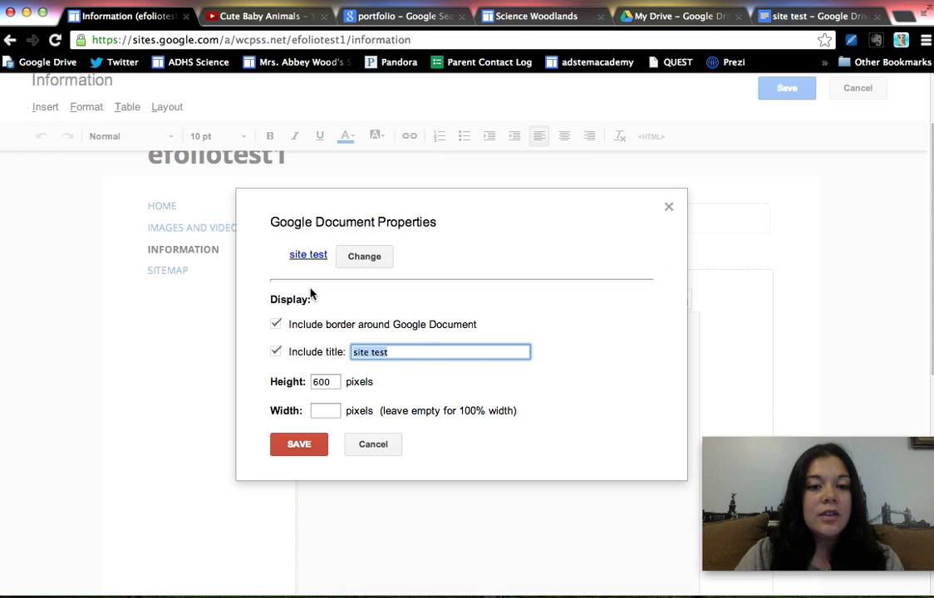
pyautogui.click(324, 381)
pyautogui.doubleClick(319, 383)
pyautogui.write('100')
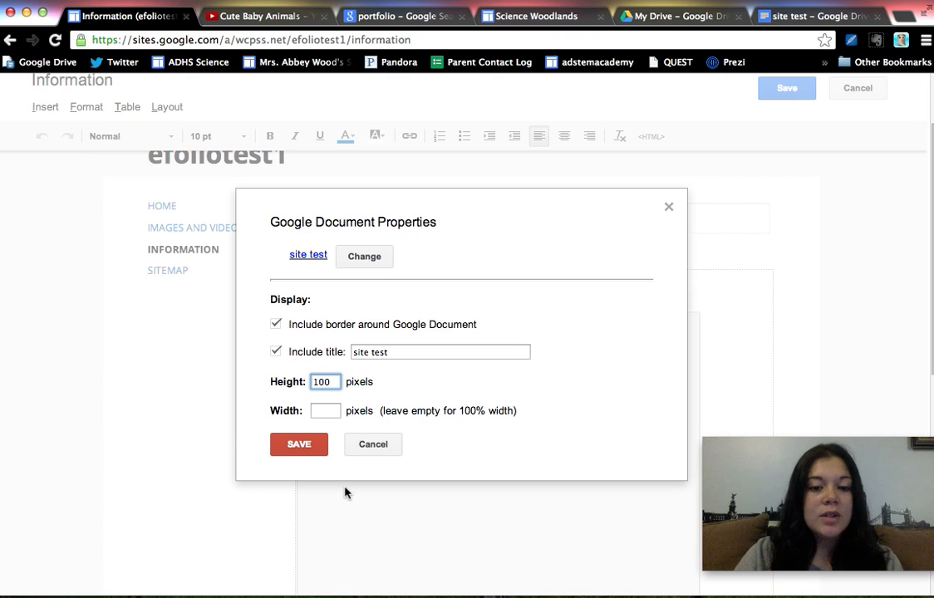
pyautogui.click(307, 446)
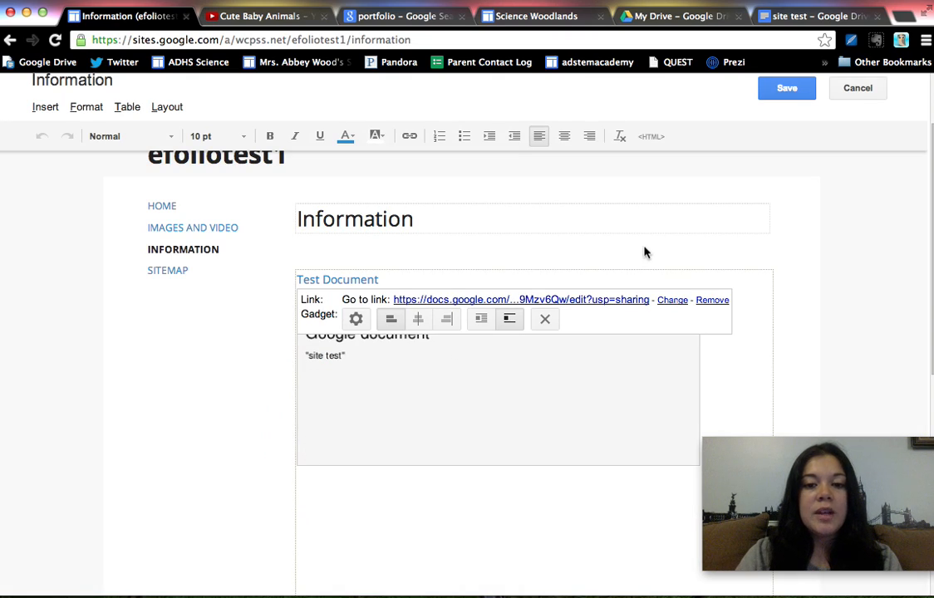
pyautogui.click(786, 92)
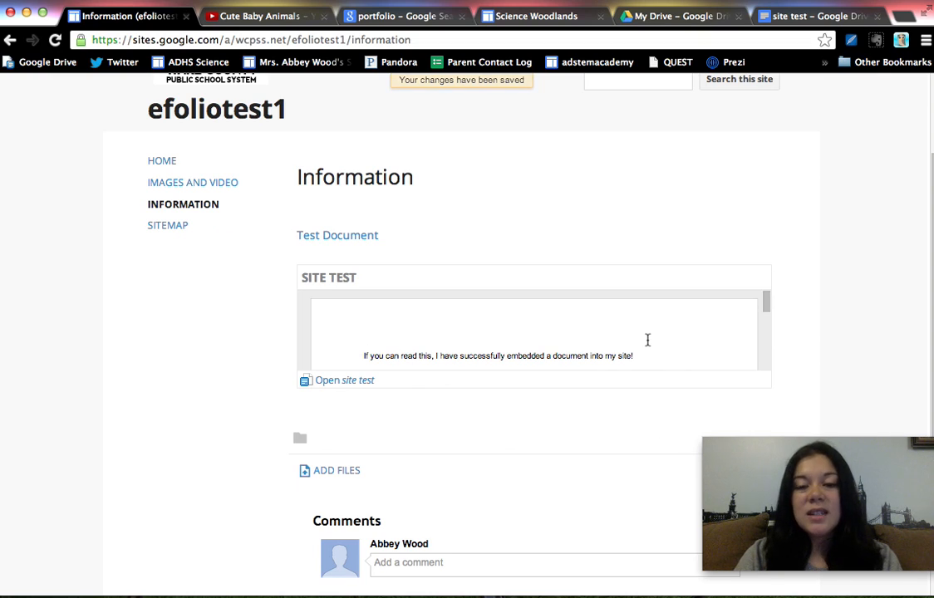
# Reopen the Information page for editing and add two blank lines below the embedded document
pyautogui.scroll(-5, 647, 340)
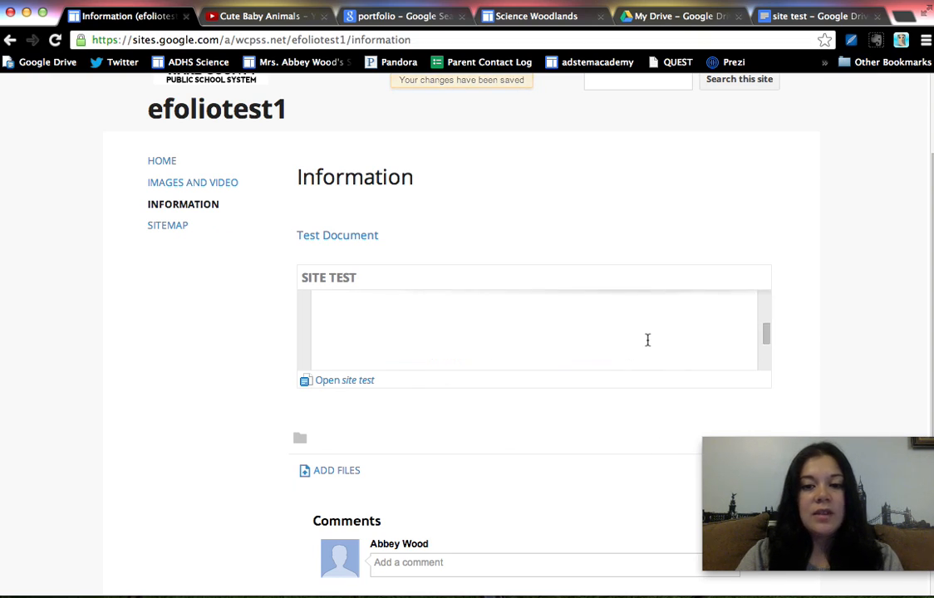
pyautogui.scroll(5, 623, 253)
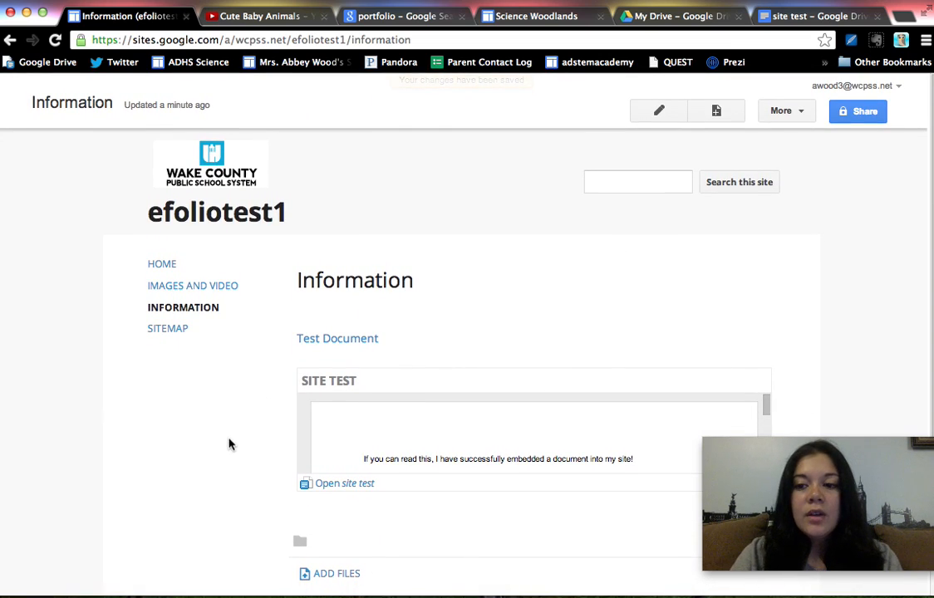
pyautogui.scroll(-3, 230, 445)
pyautogui.scroll(3, 708, 405)
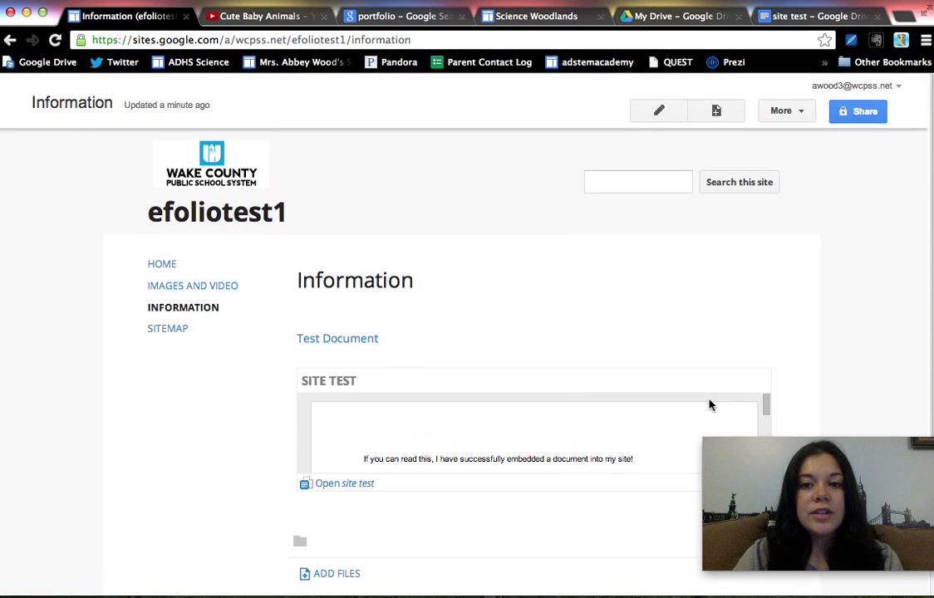
pyautogui.click(660, 113)
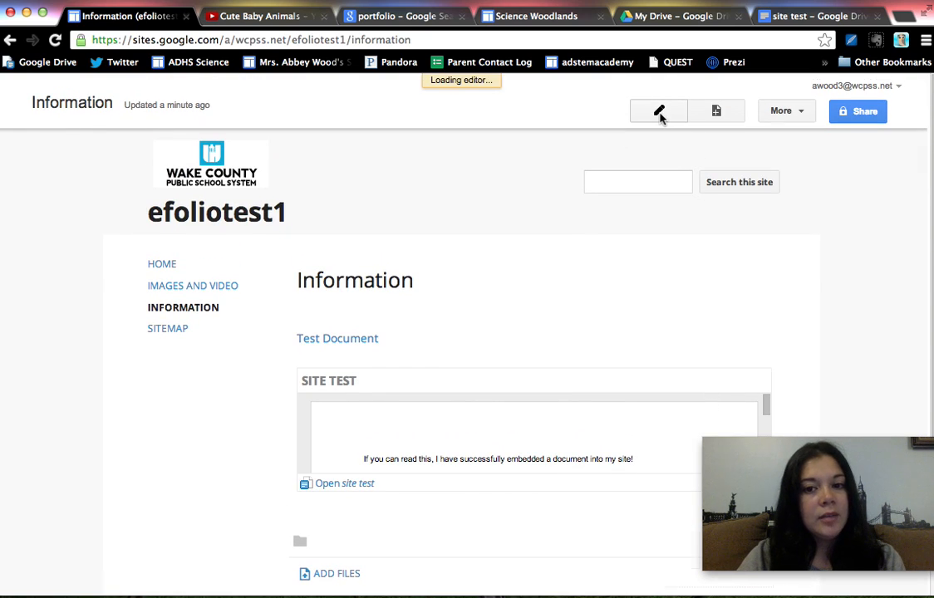
pyautogui.scroll(-4, 600, 226)
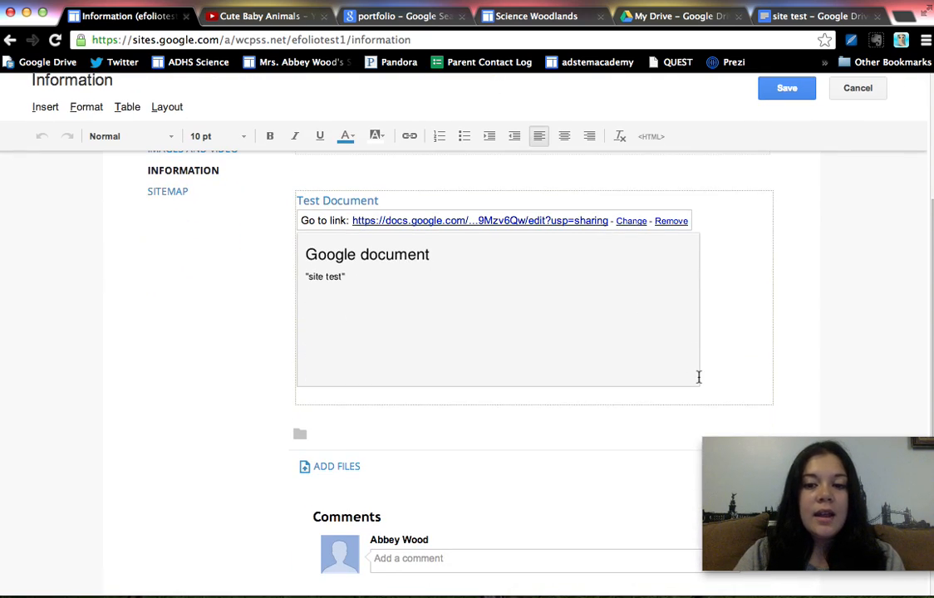
pyautogui.click(724, 377)
pyautogui.press('Return')
pyautogui.press('Return')
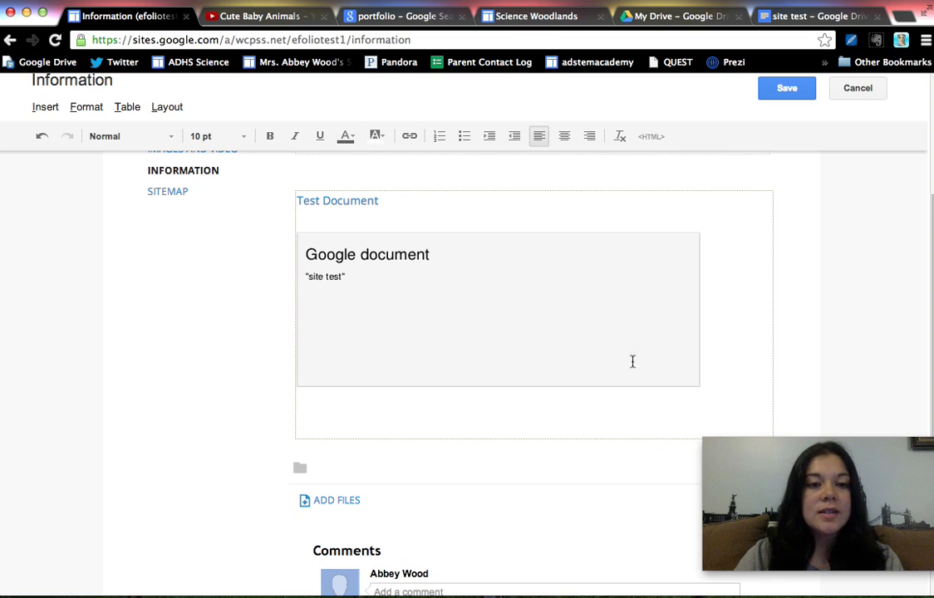
# Embed the account's own Google calendar below the document with the default display settings and save the page
pyautogui.click(46, 107)
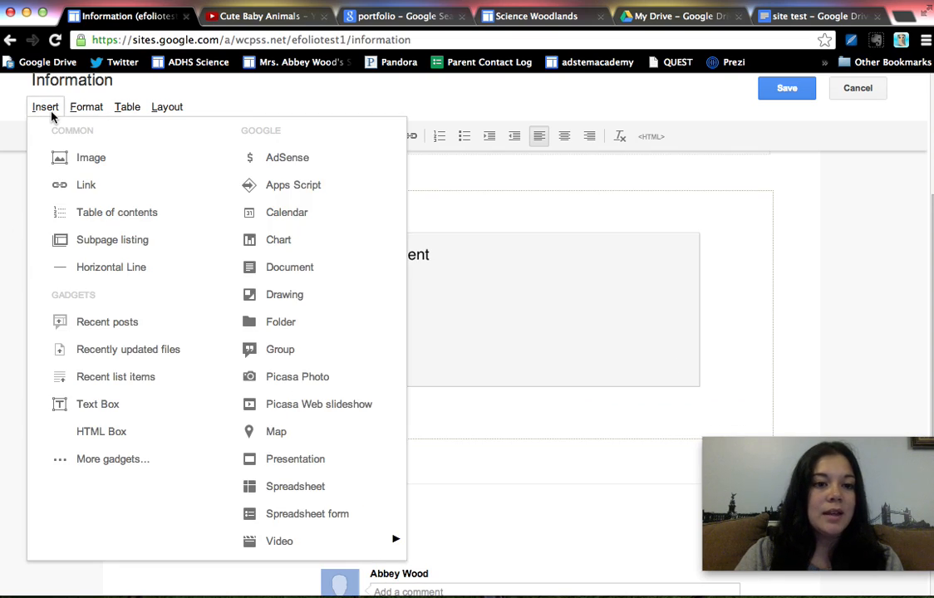
pyautogui.click(282, 212)
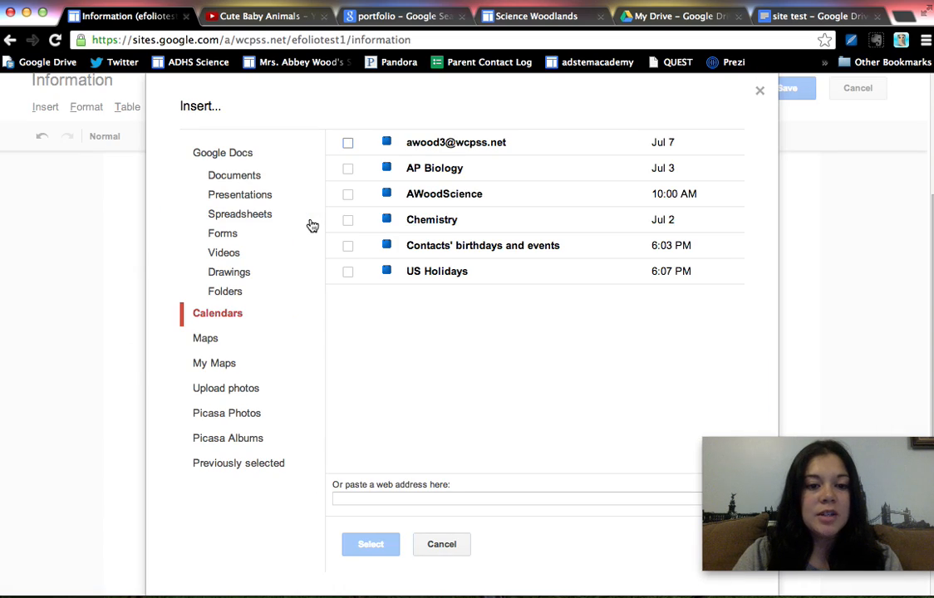
pyautogui.click(348, 145)
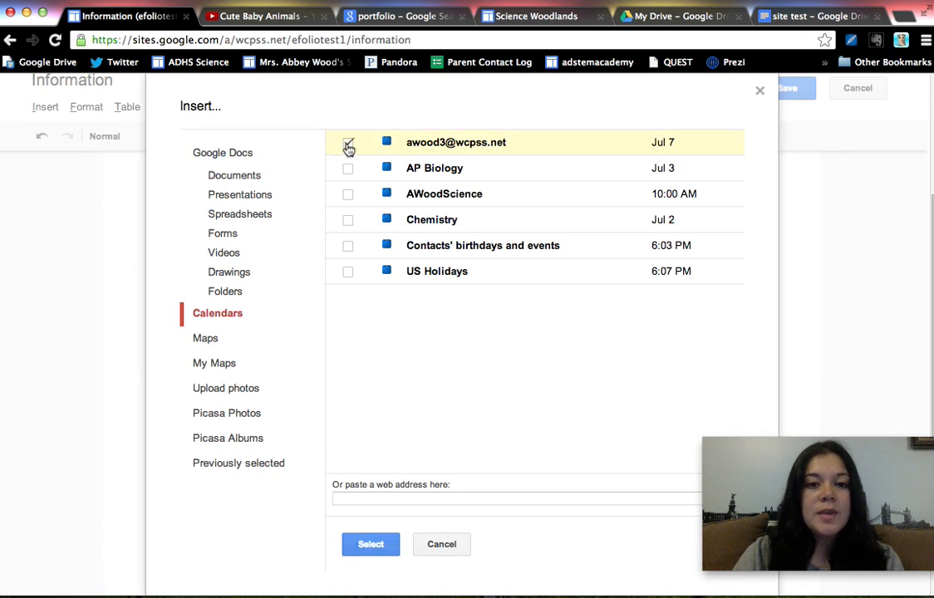
pyautogui.click(373, 544)
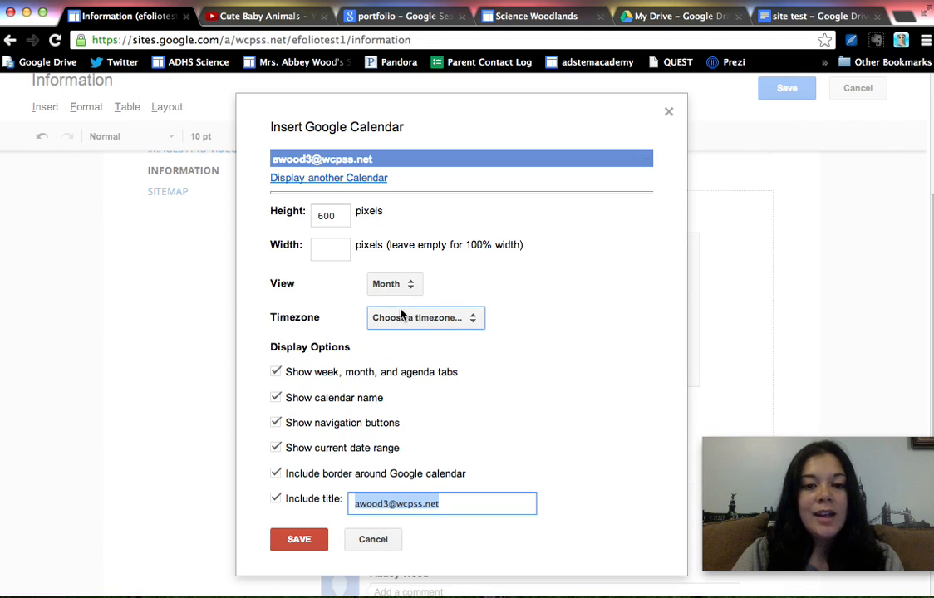
pyautogui.click(307, 541)
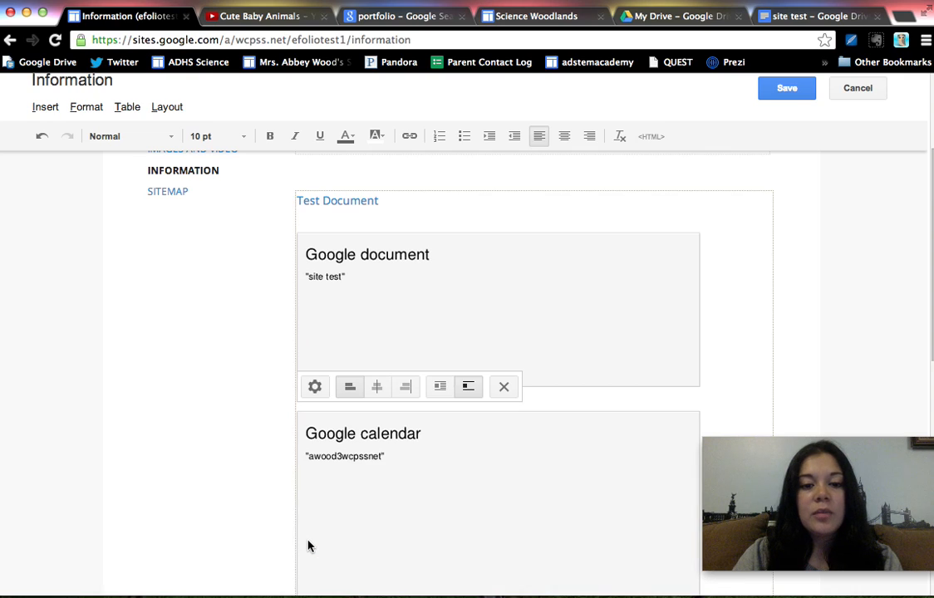
pyautogui.scroll(-4, 222, 496)
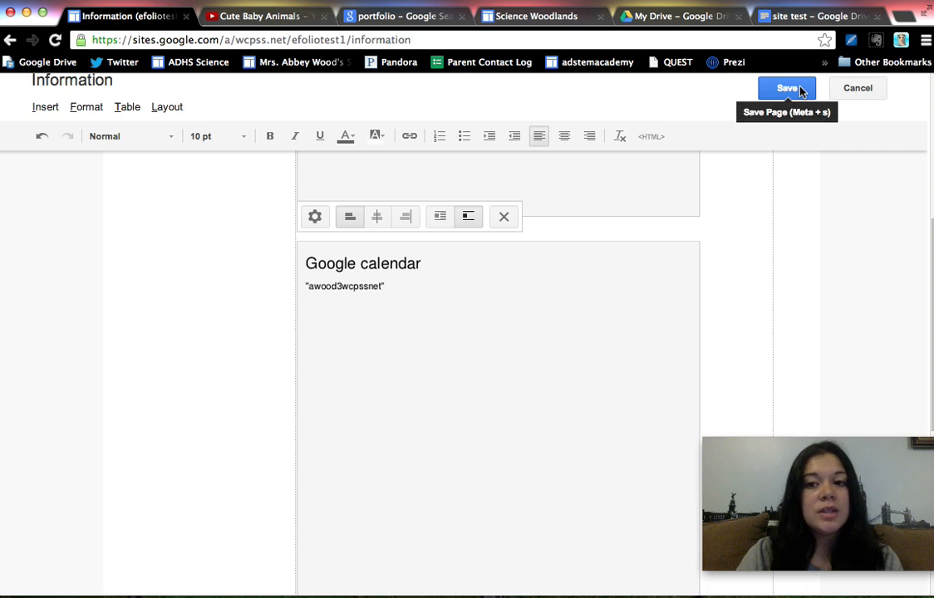
pyautogui.click(800, 92)
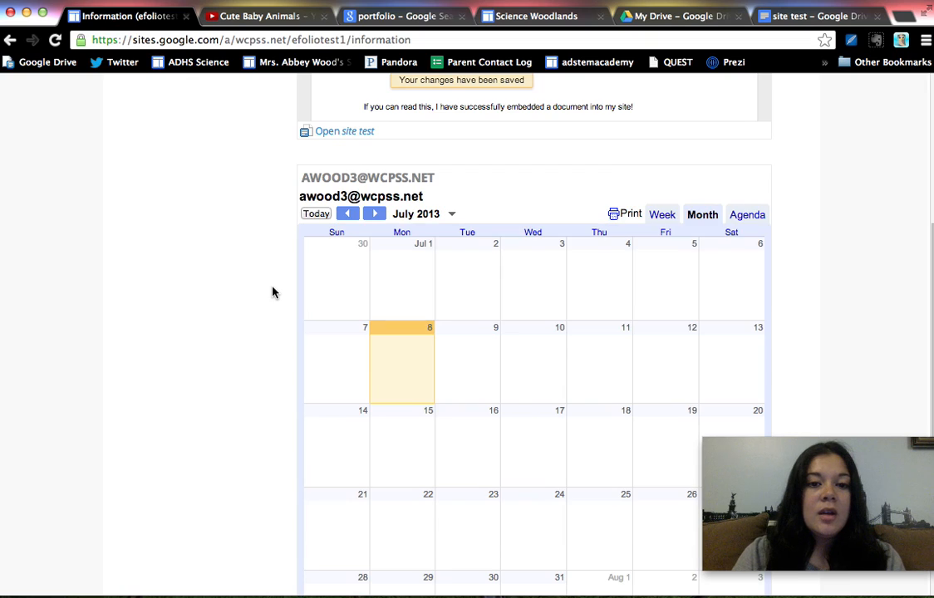
# Examine the embedded calendar on the saved page and advance it to August 2013
pyautogui.scroll(-2, 265, 296)
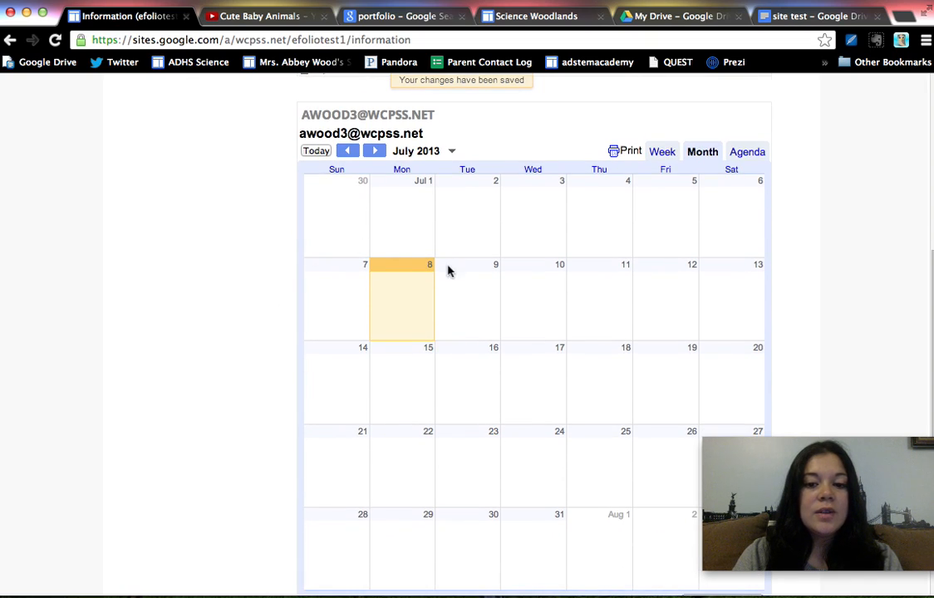
pyautogui.click(375, 150)
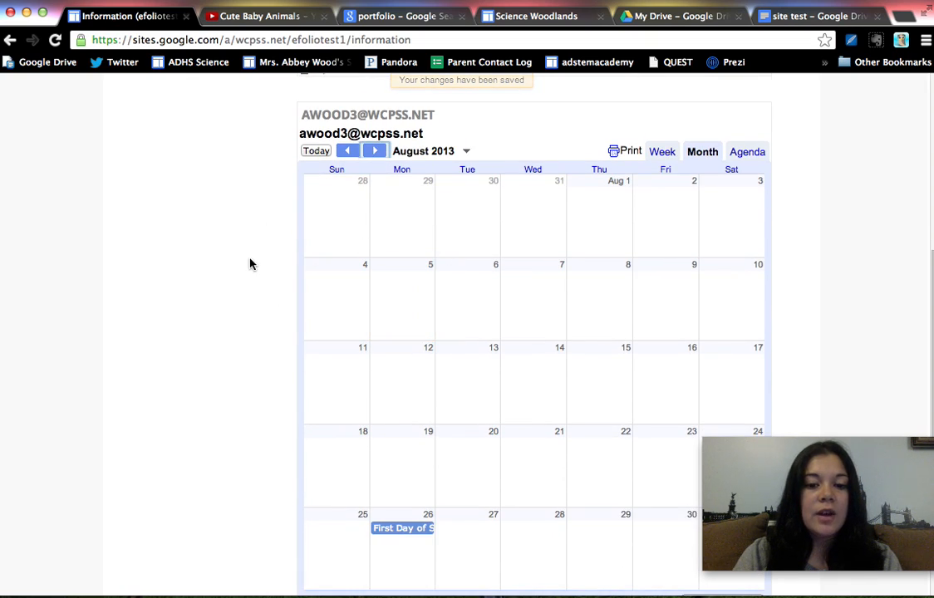
pyautogui.scroll(-1, 251, 263)
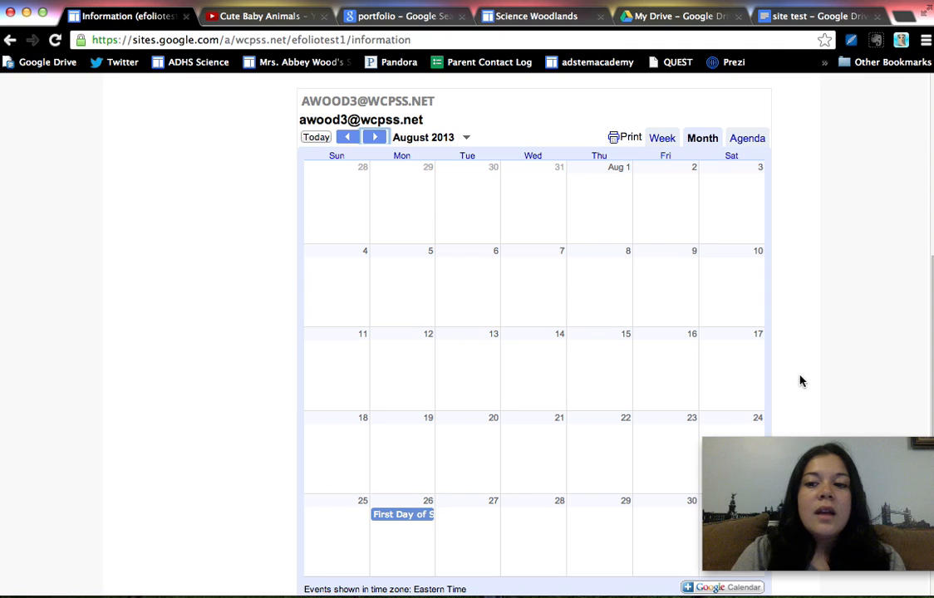
pyautogui.scroll(3, 799, 380)
pyautogui.scroll(7, 799, 380)
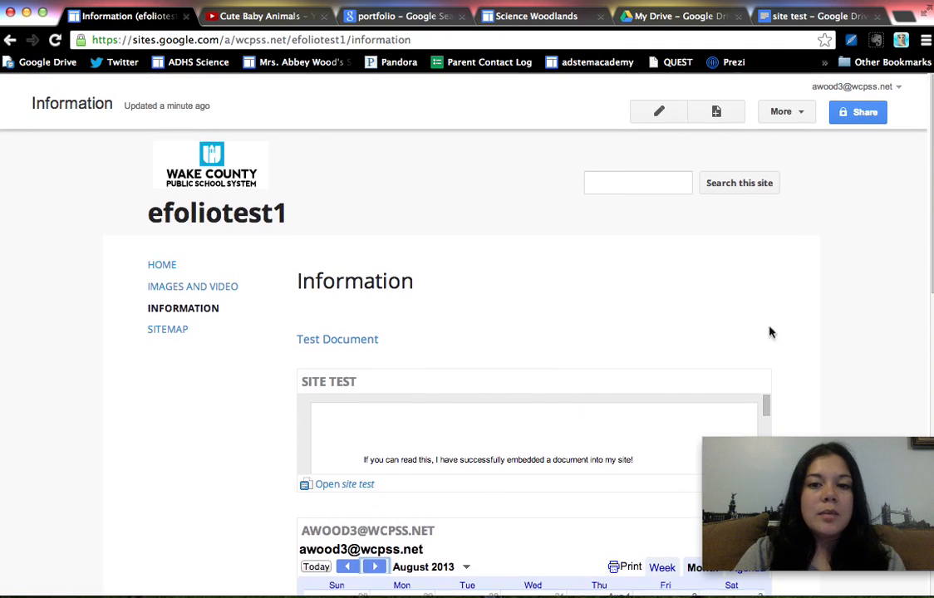
# Reopen the Information page for editing and add a blank line below the embedded calendar
pyautogui.click(663, 116)
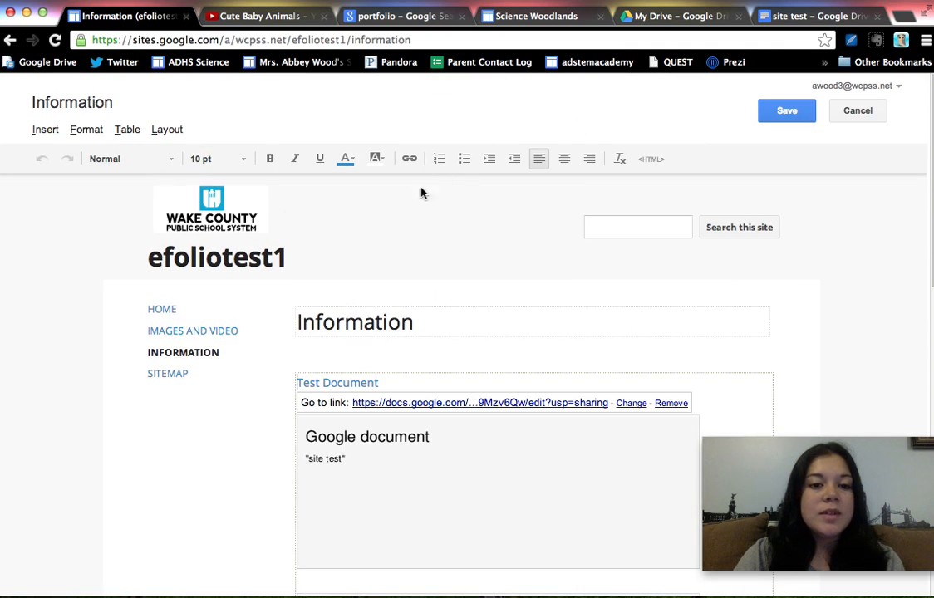
pyautogui.scroll(-15, 166, 346)
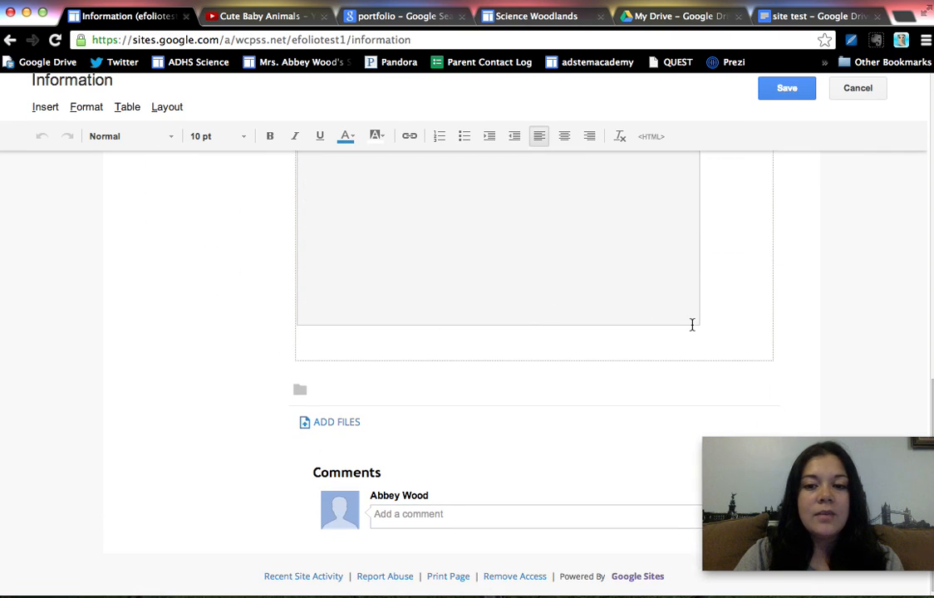
pyautogui.click(738, 320)
pyautogui.press('Return')
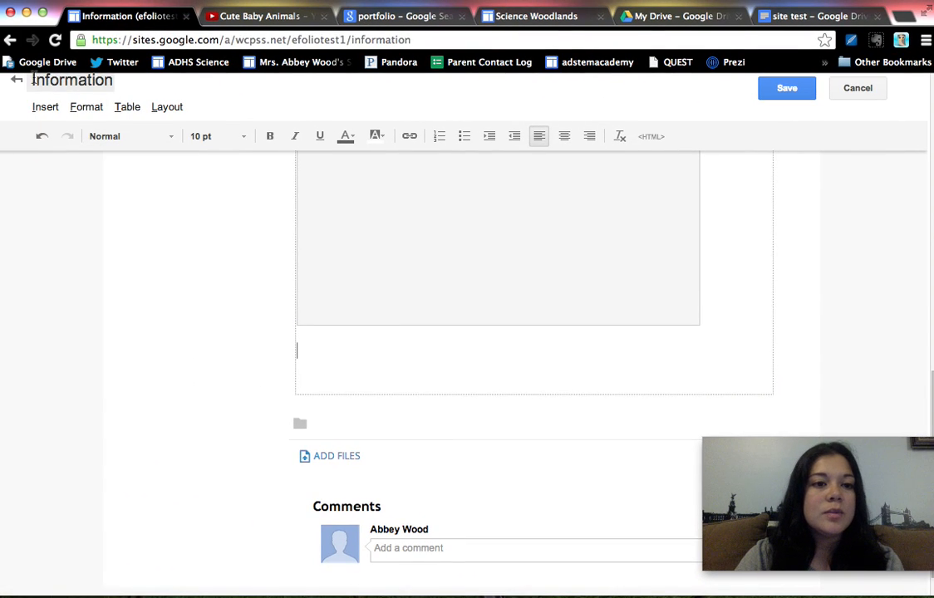
# Embed the Google spreadsheet form named Test below the calendar with the default display settings and save the page
pyautogui.click(45, 106)
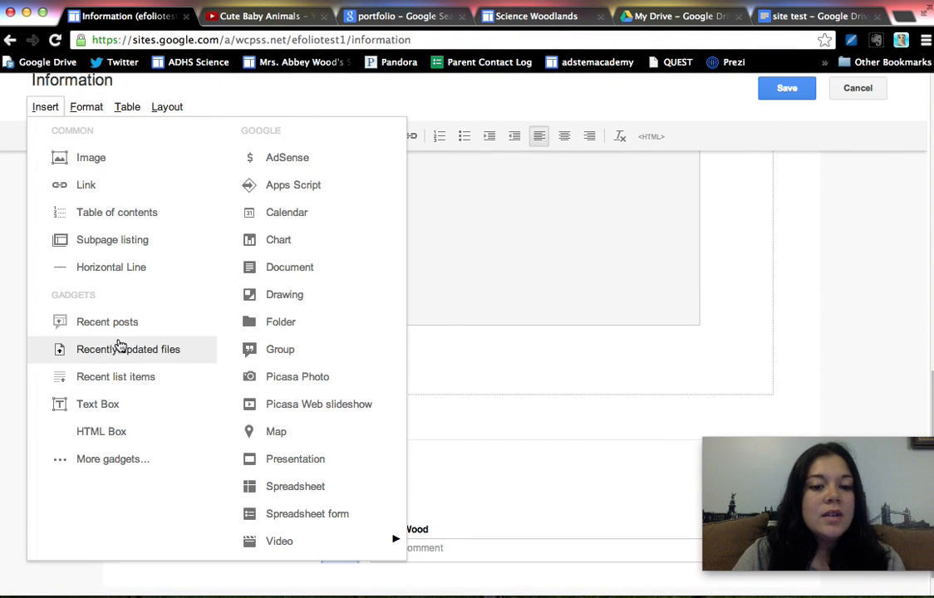
pyautogui.click(230, 513)
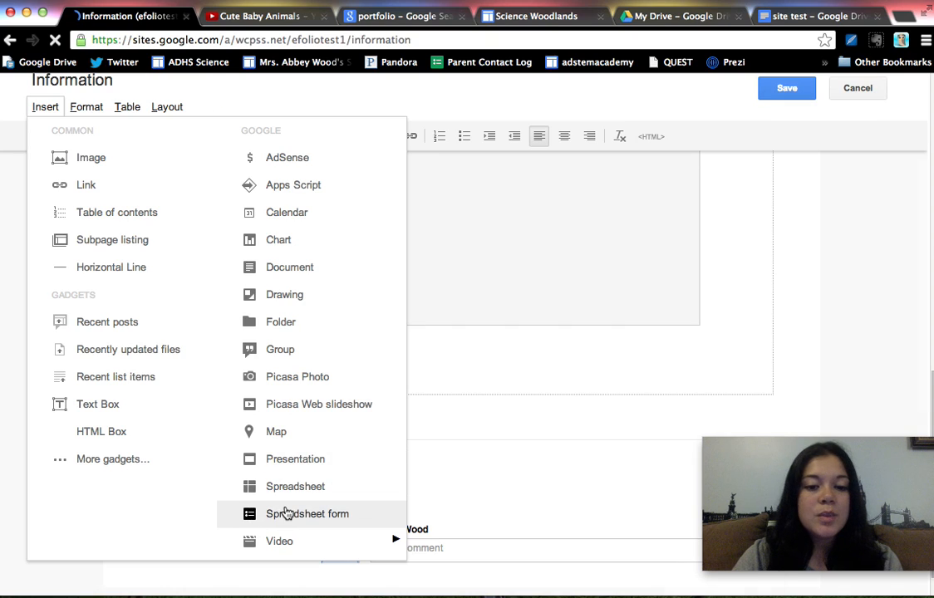
pyautogui.click(428, 266)
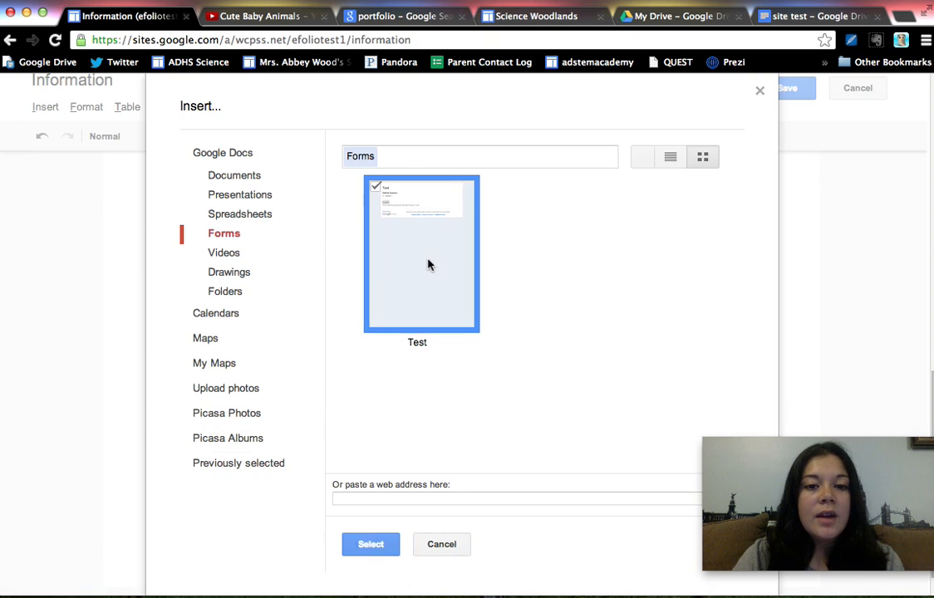
pyautogui.click(384, 544)
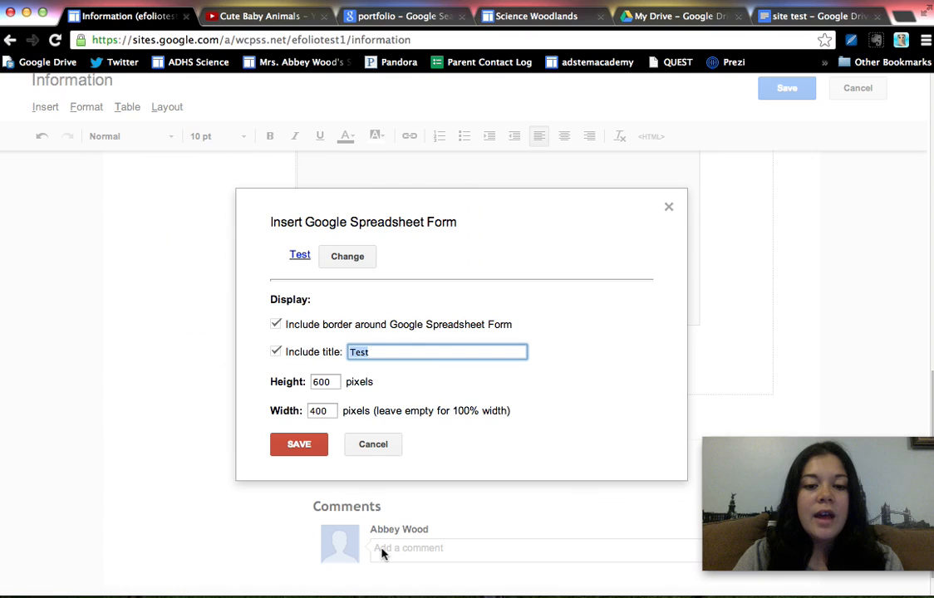
pyautogui.click(311, 443)
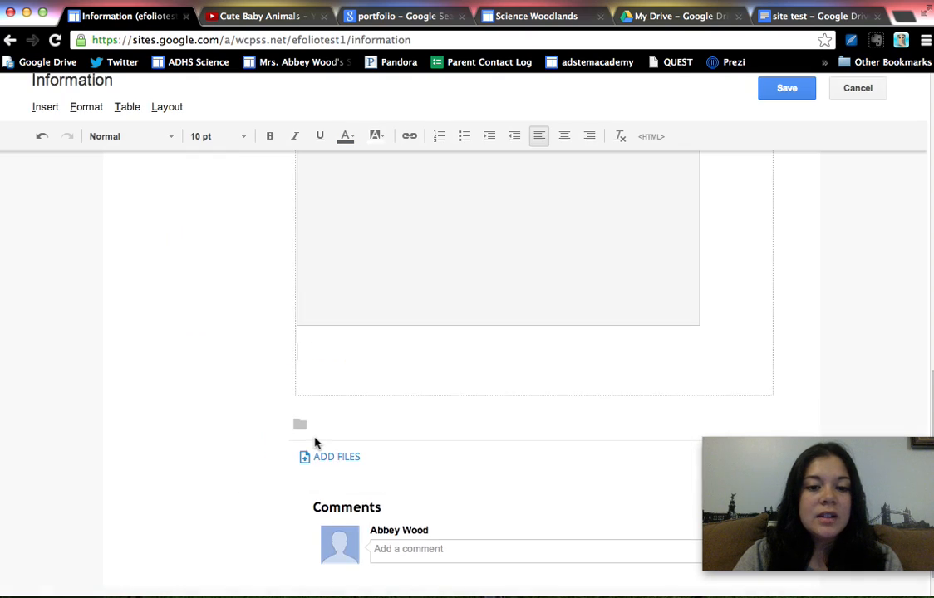
pyautogui.click(786, 88)
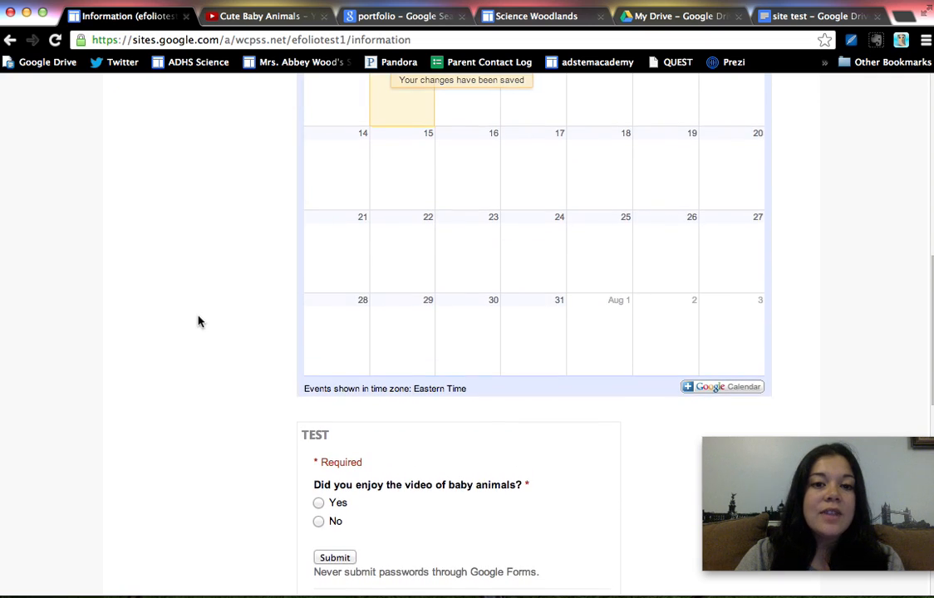
# Answer Yes to the baby animals video question in the embedded Test form and submit the response
pyautogui.scroll(-1, 199, 321)
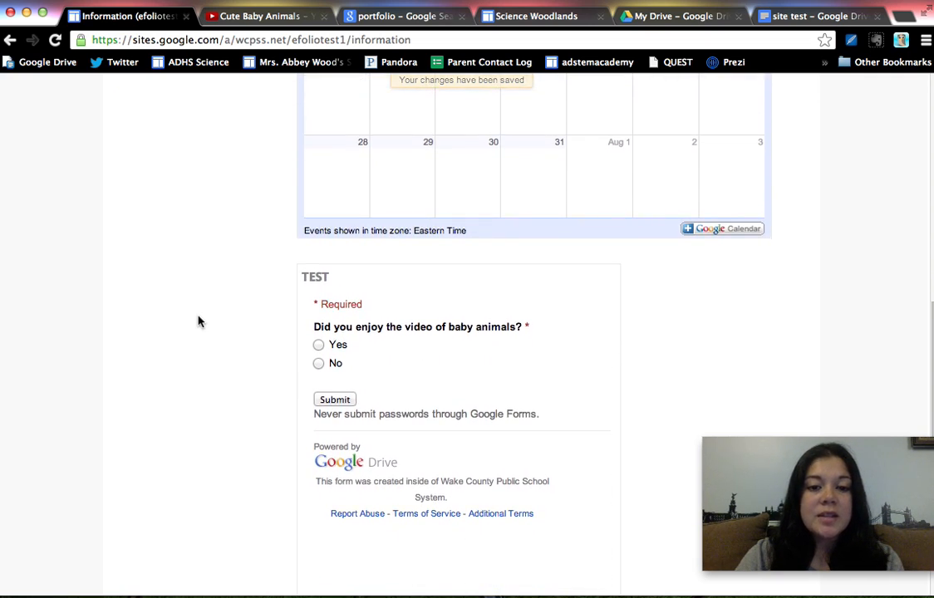
pyautogui.click(319, 345)
pyautogui.click(343, 401)
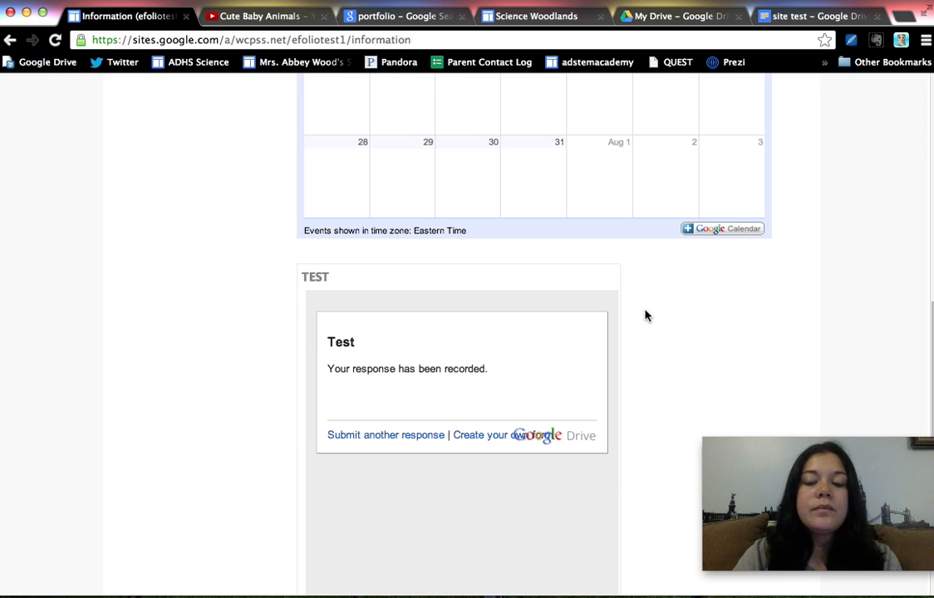
# Review the general settings for managing the site, including the copy, template and delete options, and return to the site's home page
pyautogui.scroll(7, 643, 314)
pyautogui.scroll(3, 644, 314)
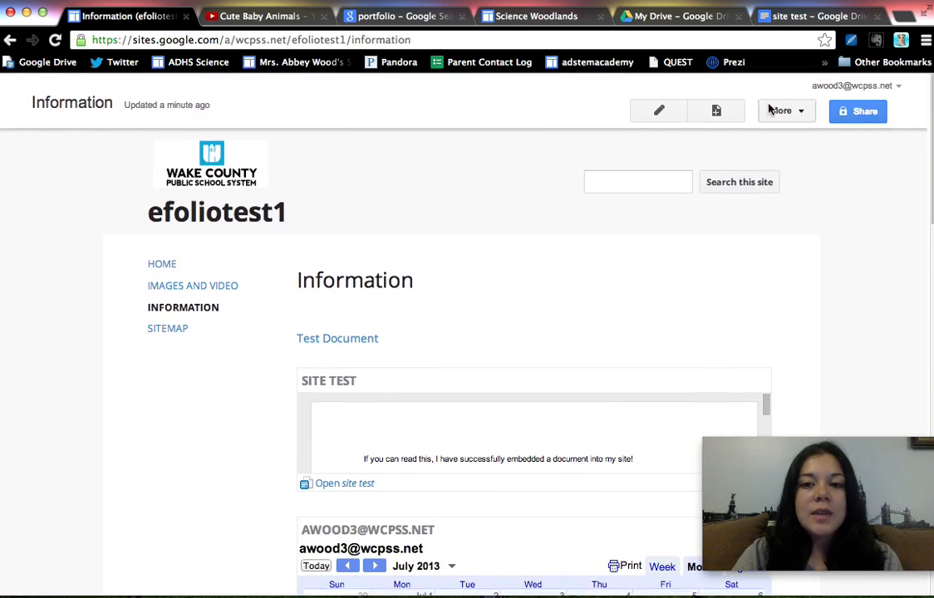
pyautogui.click(790, 112)
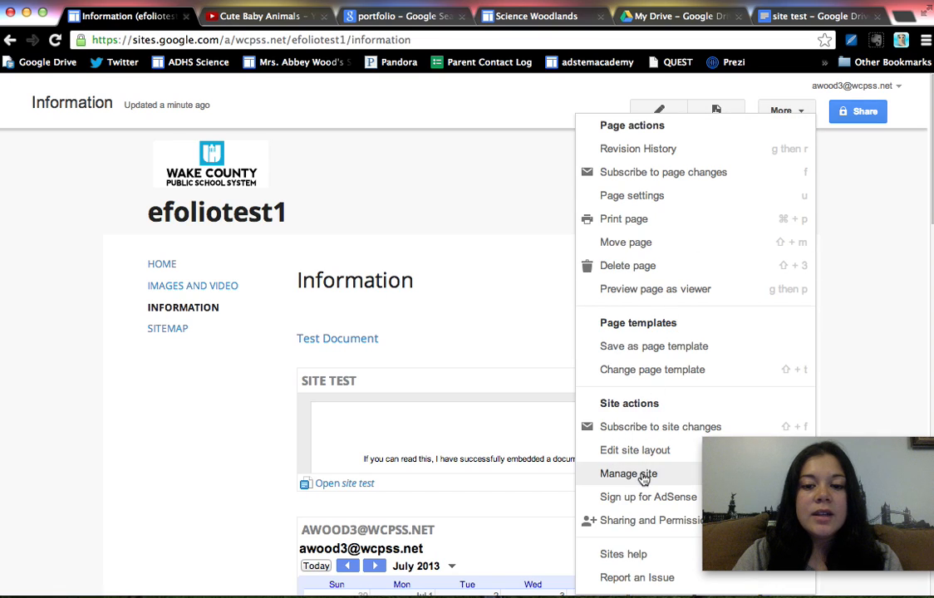
pyautogui.click(644, 475)
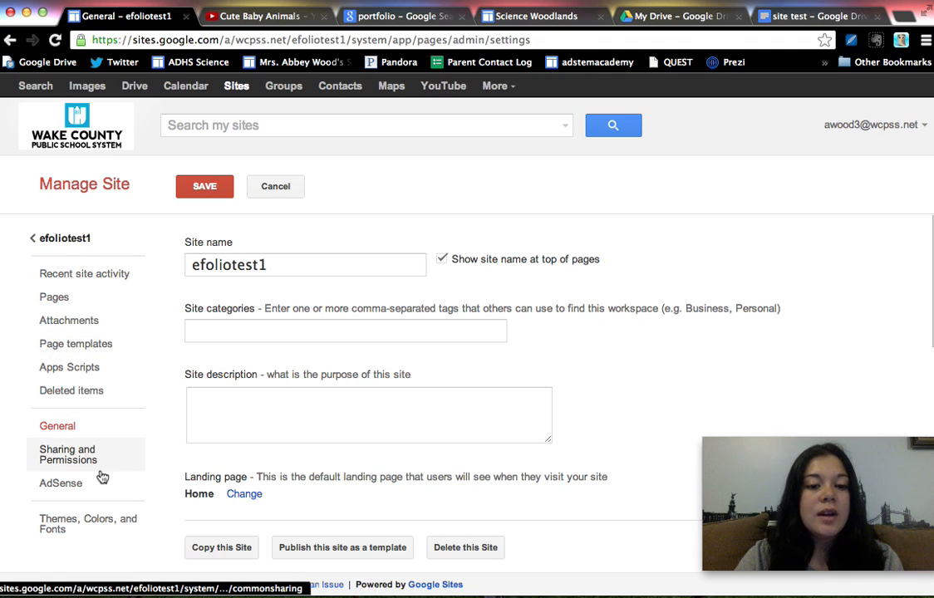
pyautogui.scroll(-3, 202, 493)
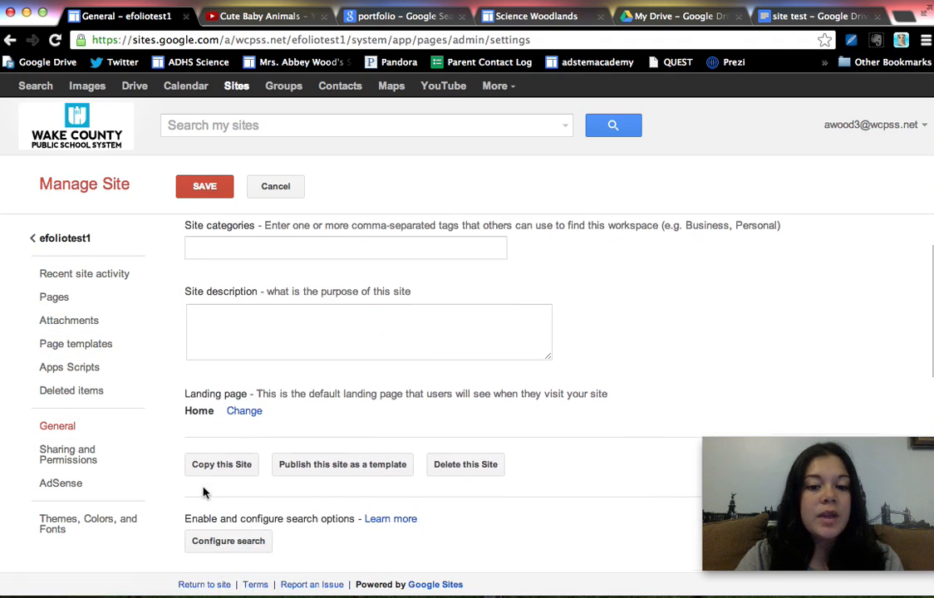
pyautogui.scroll(2, 203, 492)
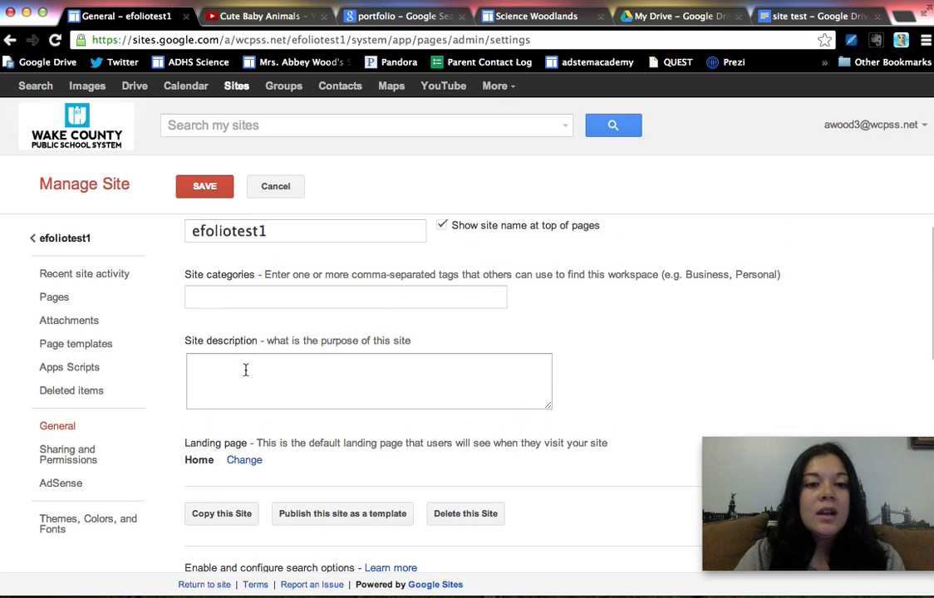
pyautogui.scroll(1, 246, 372)
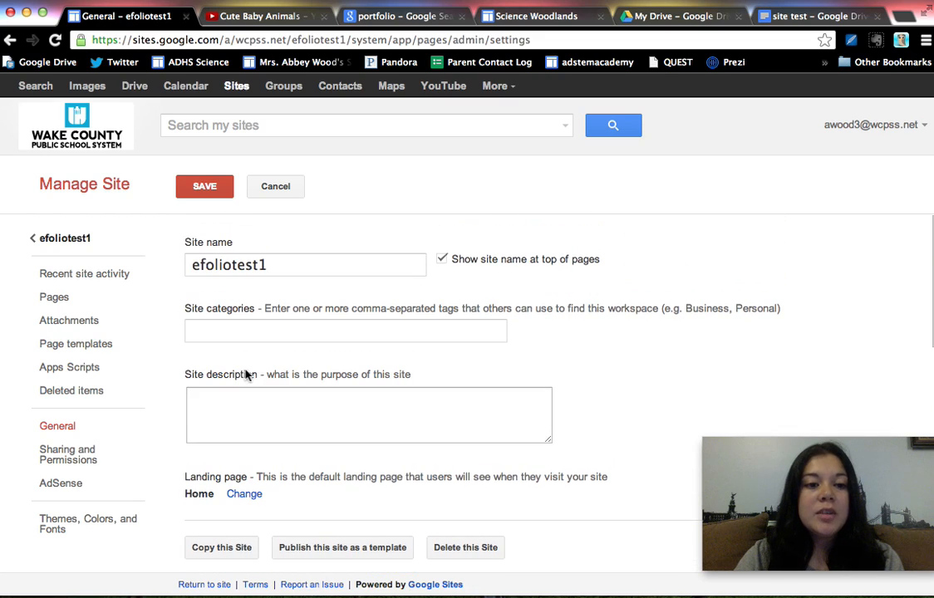
pyautogui.click(71, 240)
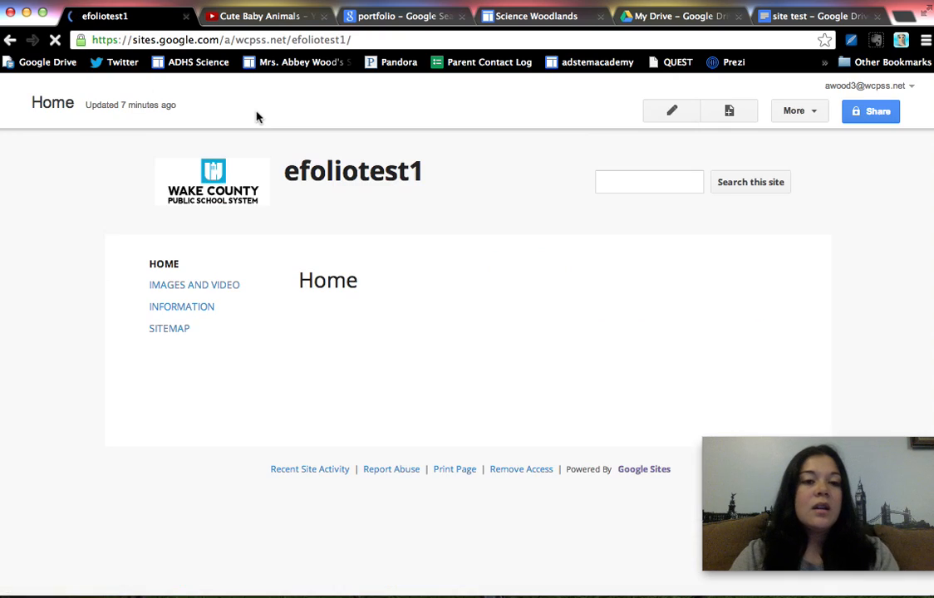
# Go to the Google Sites overview of own sites and start creating a new site
pyautogui.click(268, 40)
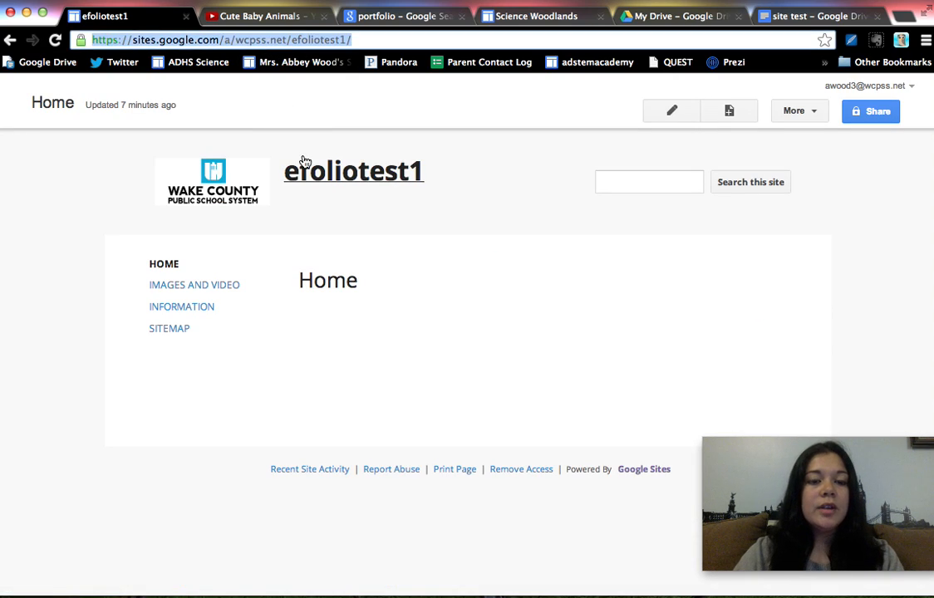
pyautogui.write('sites.g')
pyautogui.press('Return')
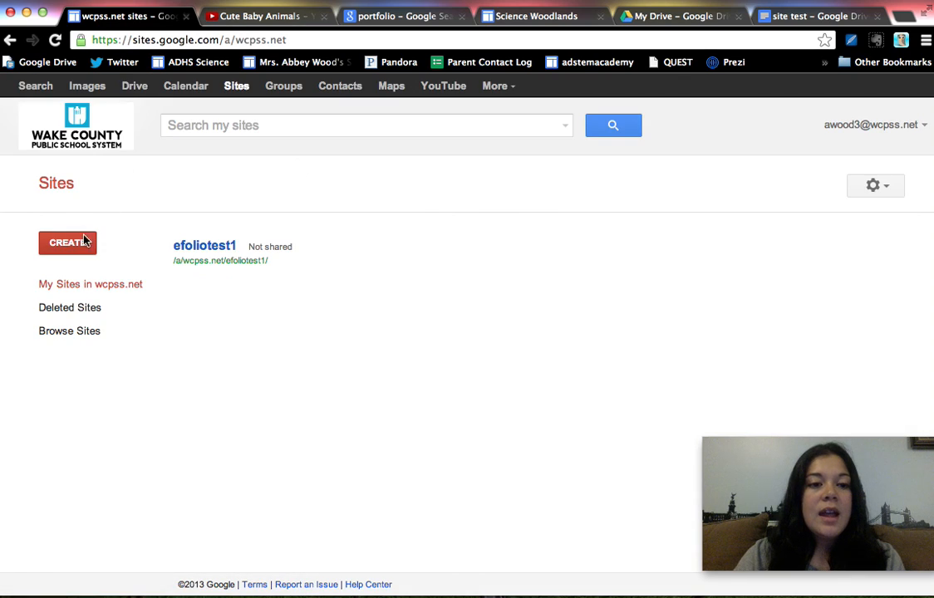
pyautogui.click(86, 240)
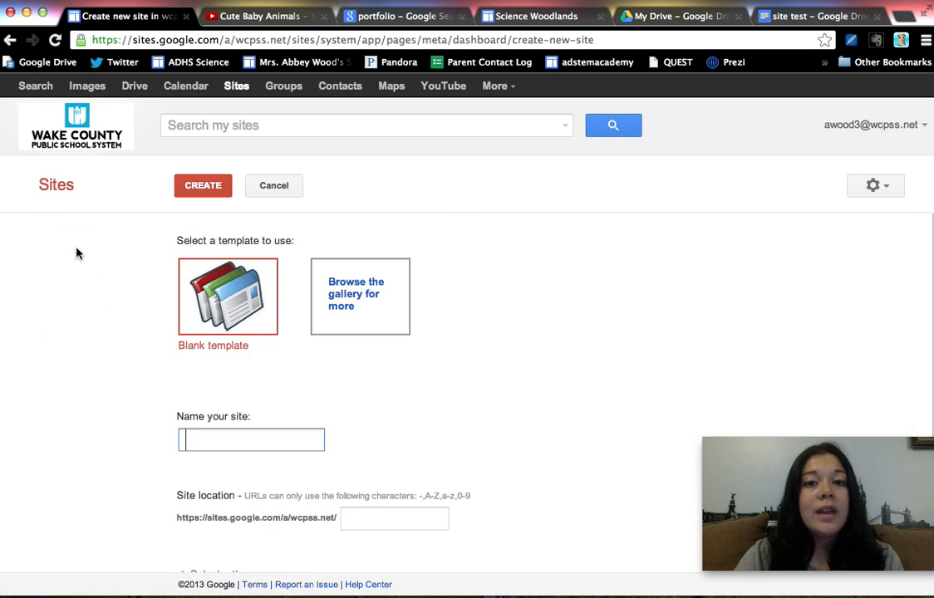
# Open the site template gallery and browse the public Schools & education templates for portfolio and classroom designs
pyautogui.click(336, 294)
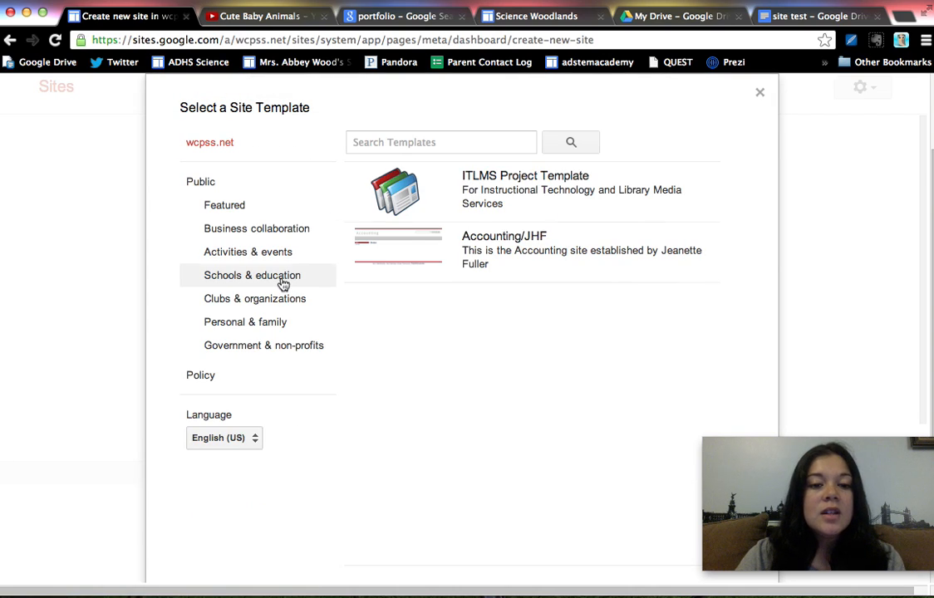
pyautogui.click(283, 284)
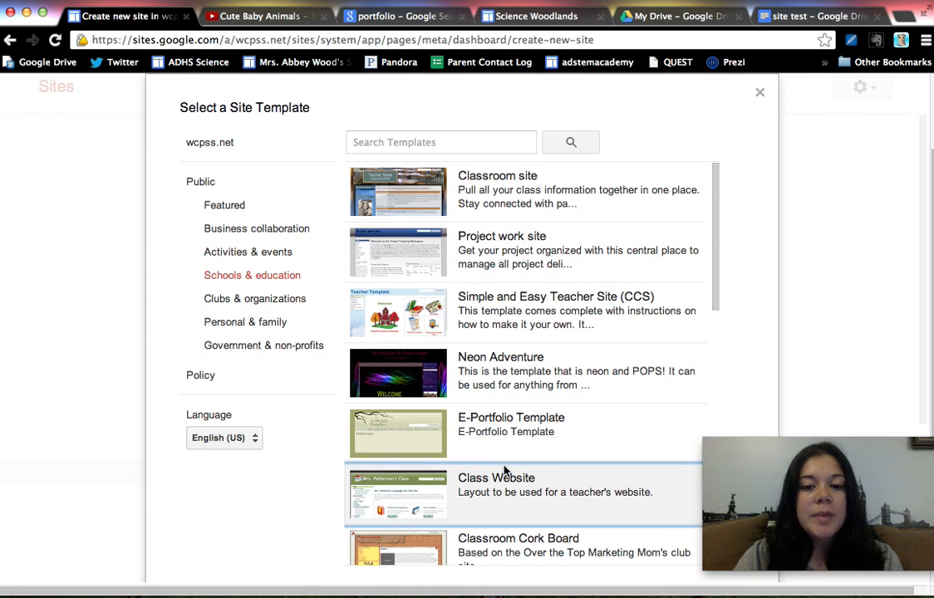
pyautogui.scroll(-15, 513, 442)
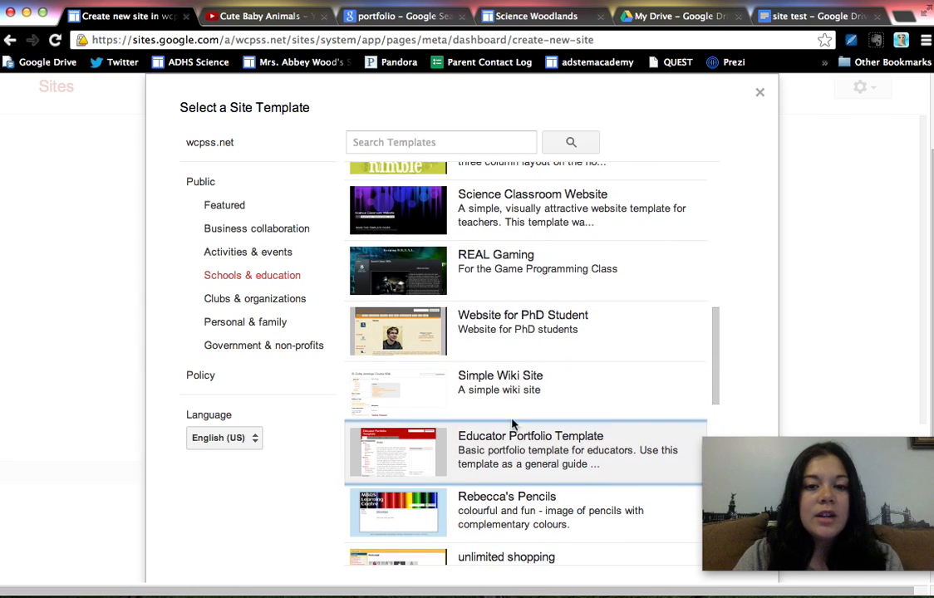
pyautogui.scroll(-3, 531, 350)
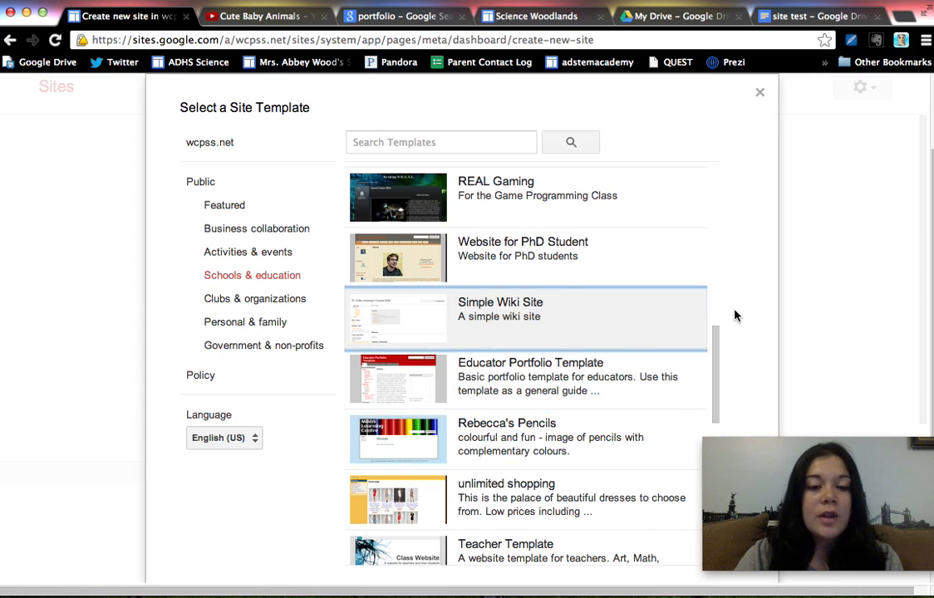
pyautogui.scroll(2, 733, 315)
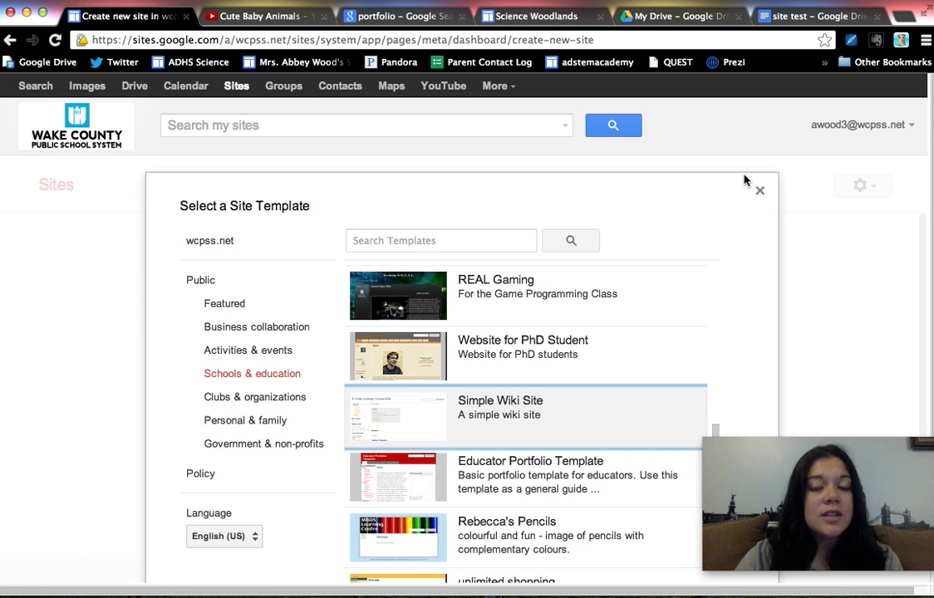
pyautogui.scroll(1, 688, 281)
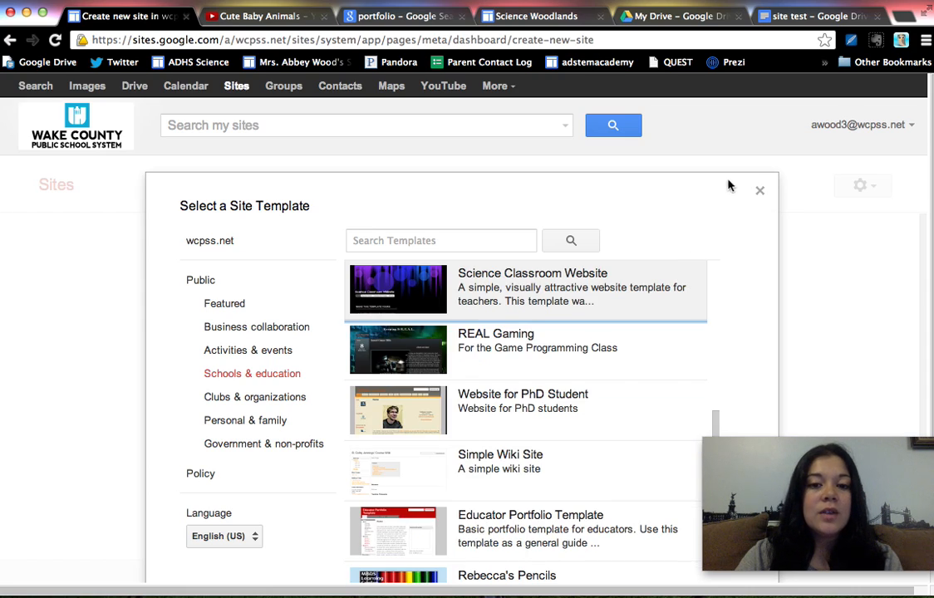